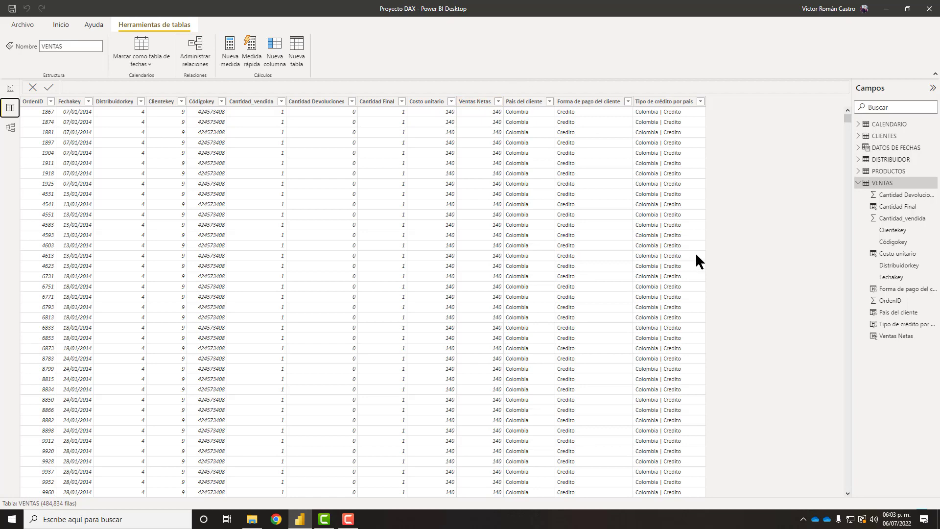
# - Collapse the VENTAS field list and switch to the model's relationship diagram
pyautogui.click(858, 183)
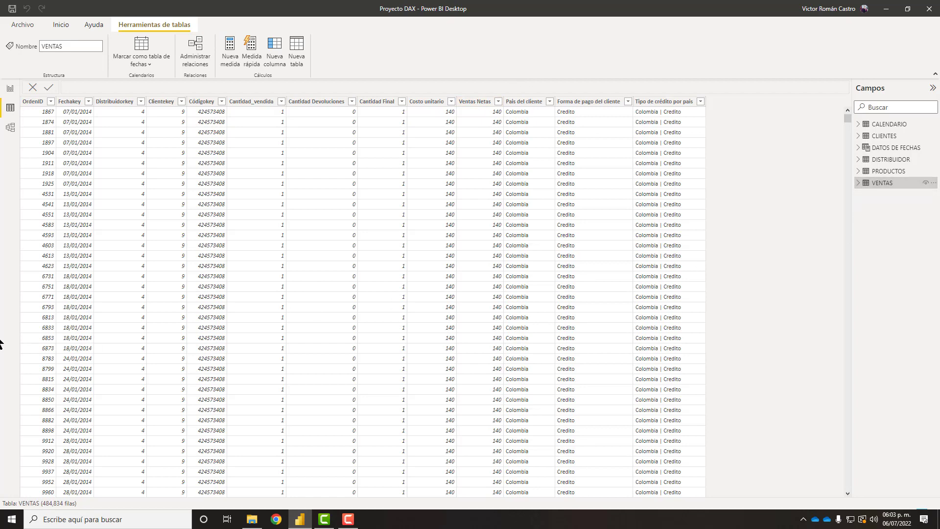
pyautogui.click(10, 128)
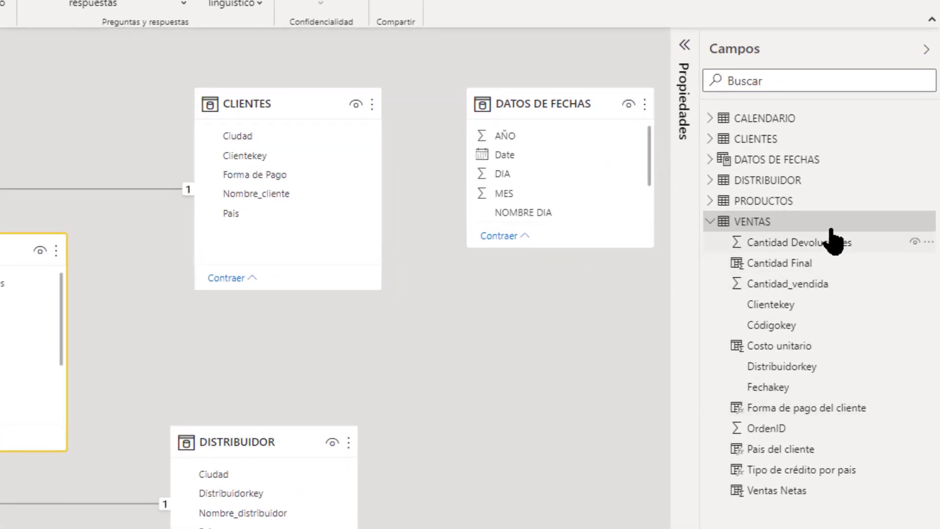
# - Expand VENTAS, PRODUCTOS, DISTRIBUIDOR and DATOS DE FECHAS to review their fields
pyautogui.click(710, 202)
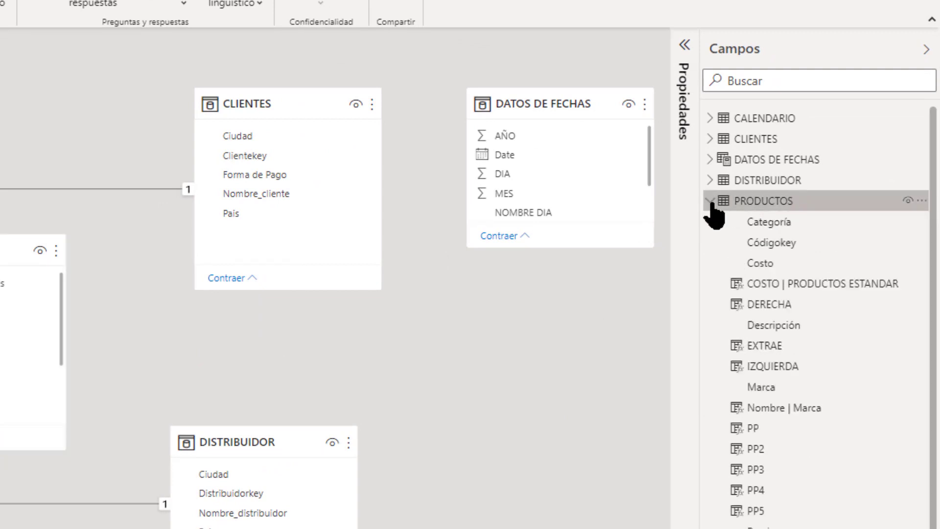
pyautogui.click(710, 202)
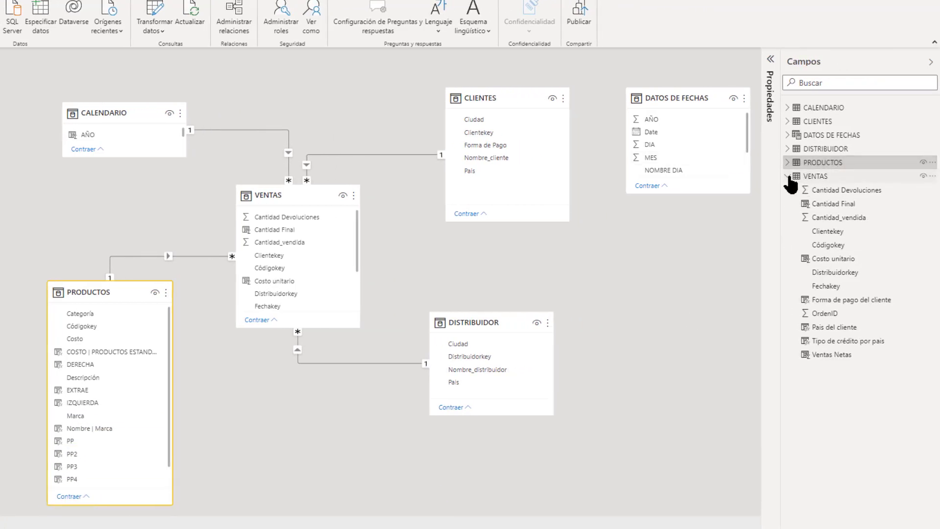
pyautogui.click(788, 177)
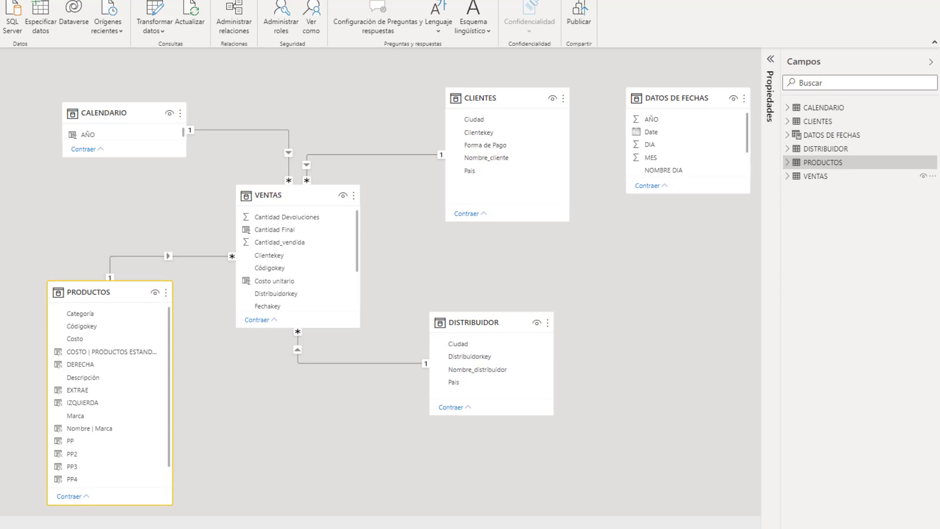
pyautogui.click(788, 176)
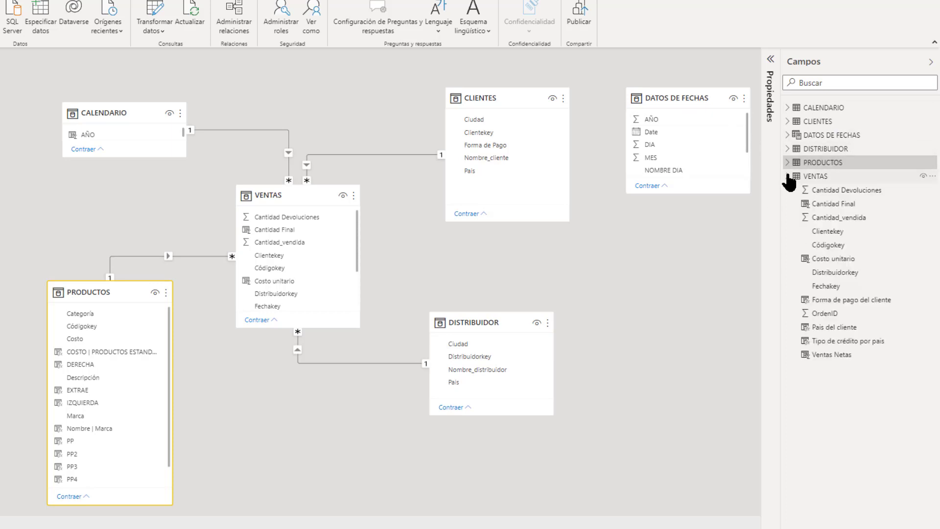
pyautogui.click(788, 162)
pyautogui.click(788, 148)
pyautogui.click(787, 135)
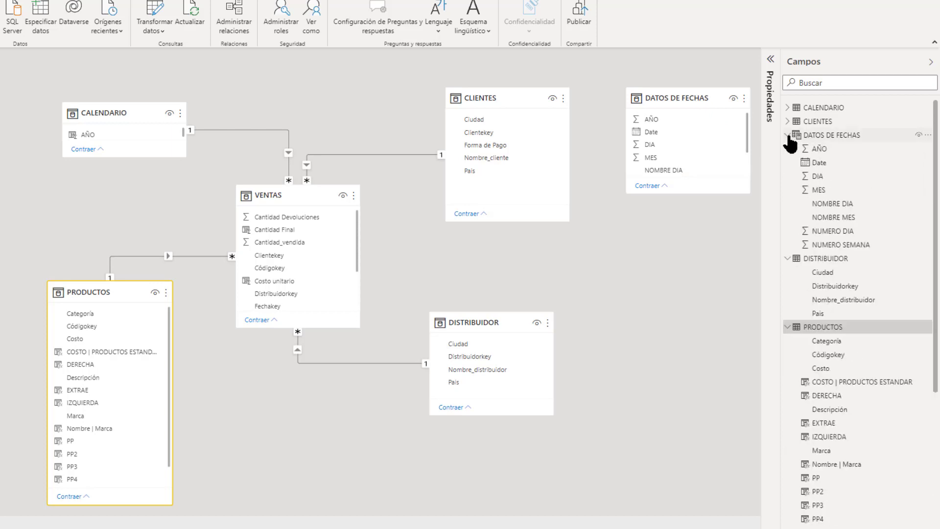
# - Collapse all the expanded tables again and select the VENTAS table
pyautogui.click(787, 135)
pyautogui.click(787, 148)
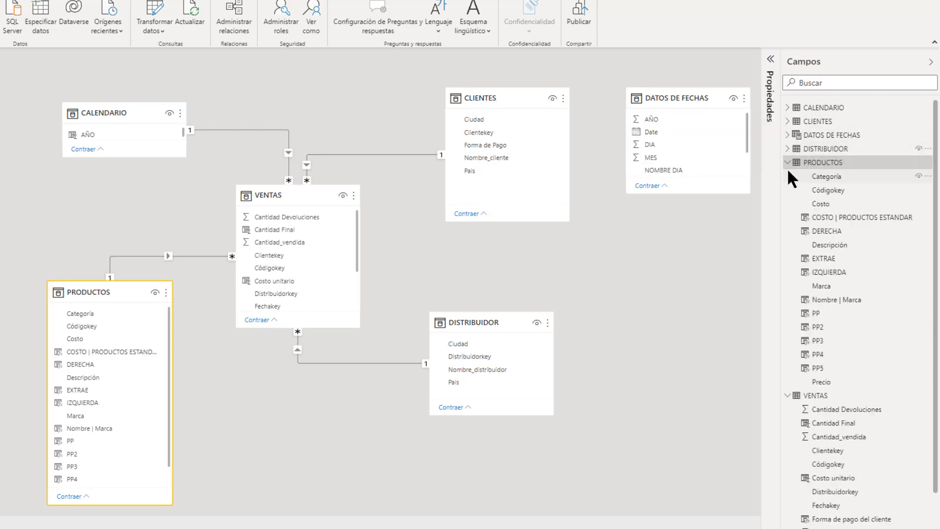
pyautogui.click(787, 162)
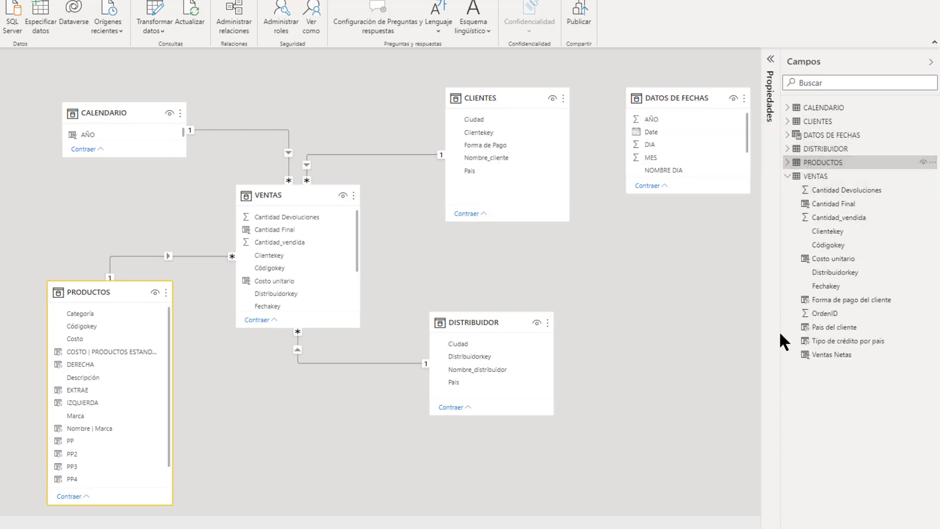
pyautogui.click(787, 176)
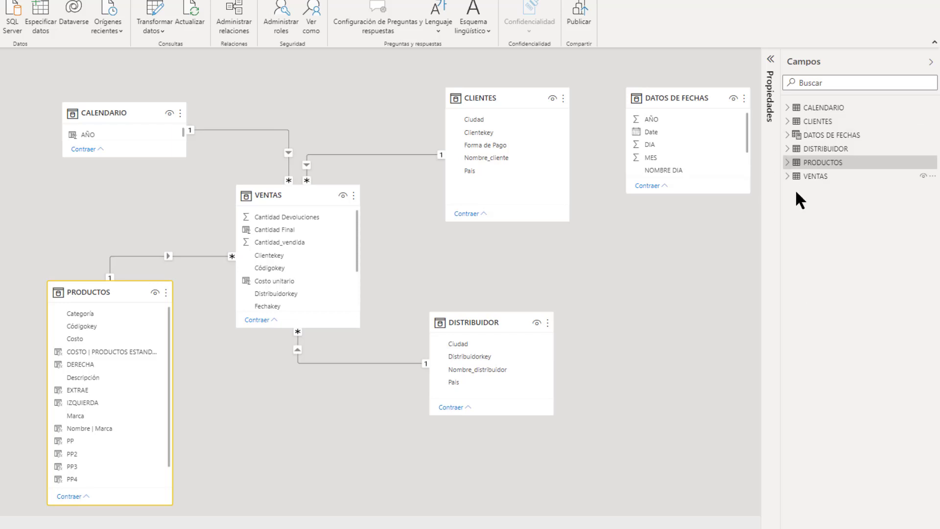
pyautogui.click(811, 177)
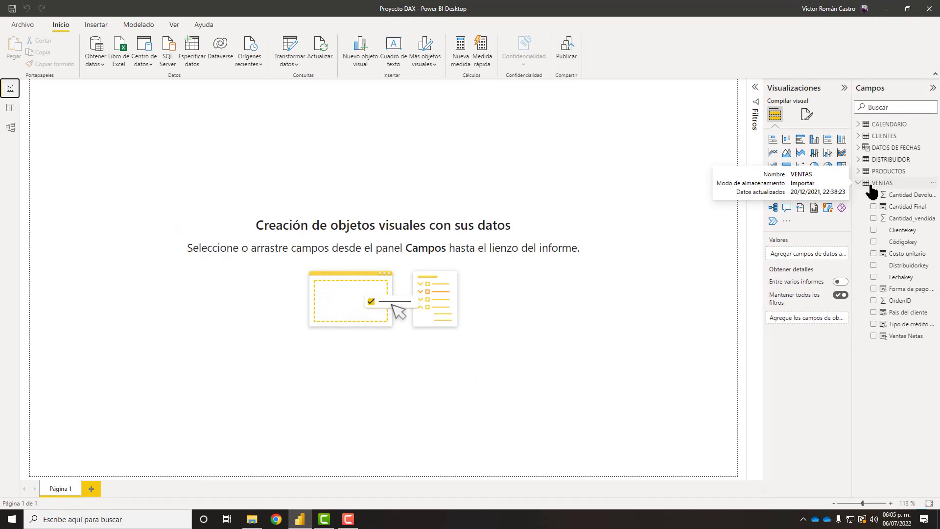
# - Create the VENTAS measure Ventas totales = SUM(VENTAS[Ventas Netas]) using autocomplete
pyautogui.rightClick(879, 188)
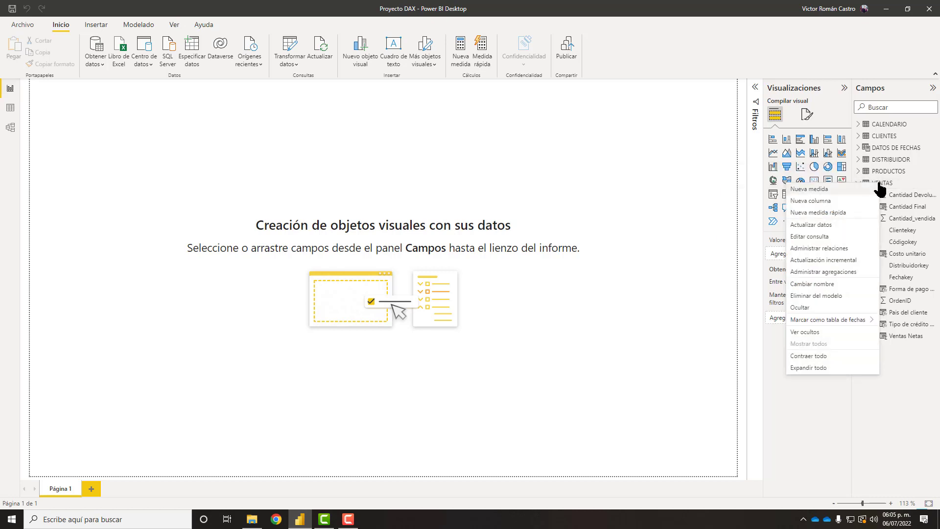
pyautogui.press('Escape')
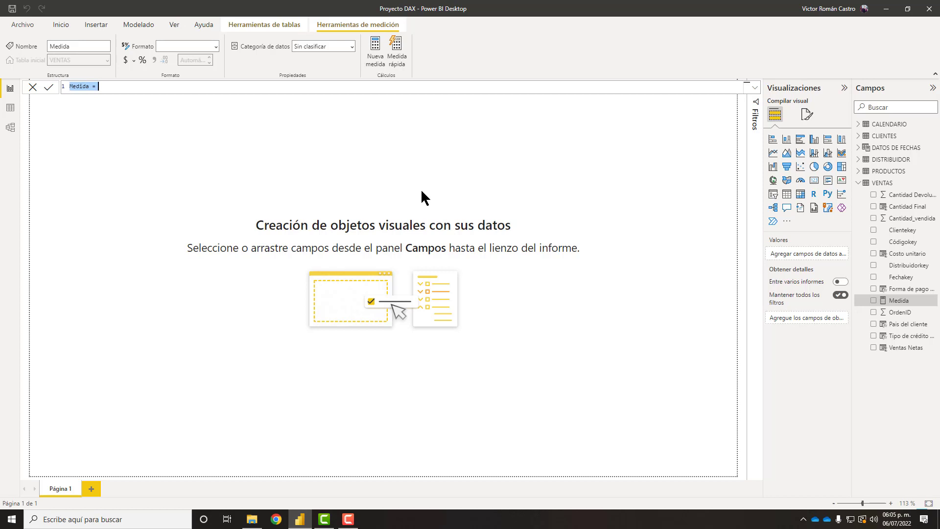
pyautogui.press('BackSpace')
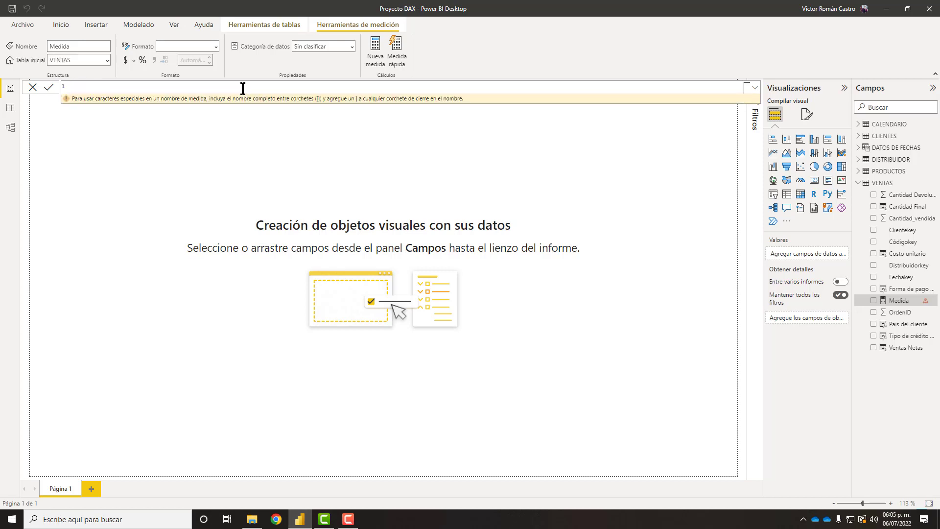
pyautogui.write('Ventas ')
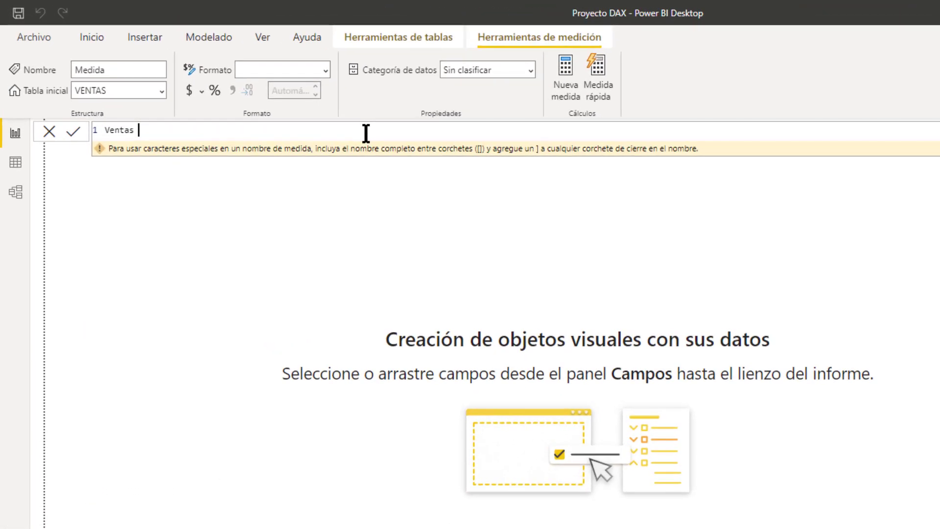
pyautogui.write('totales ')
pyautogui.write('= ')
pyautogui.write('sum')
pyautogui.press('Tab')
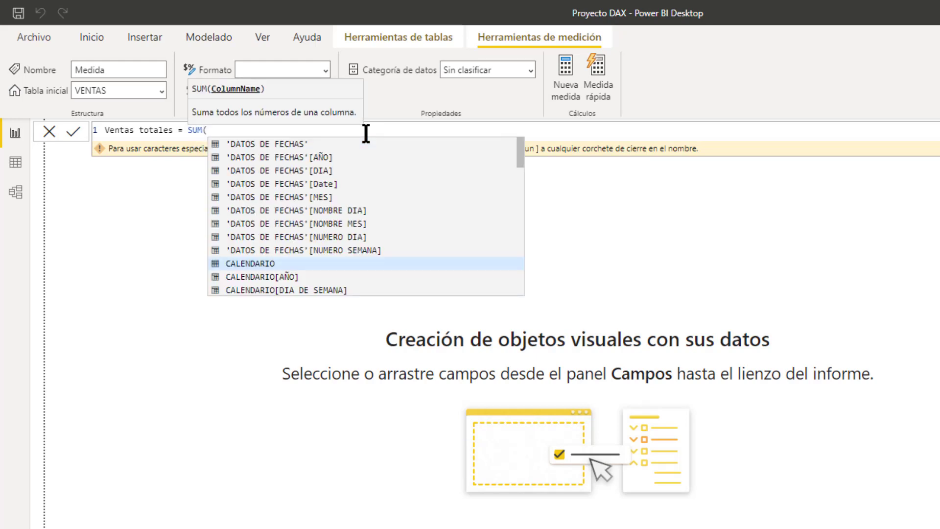
pyautogui.write('ventas')
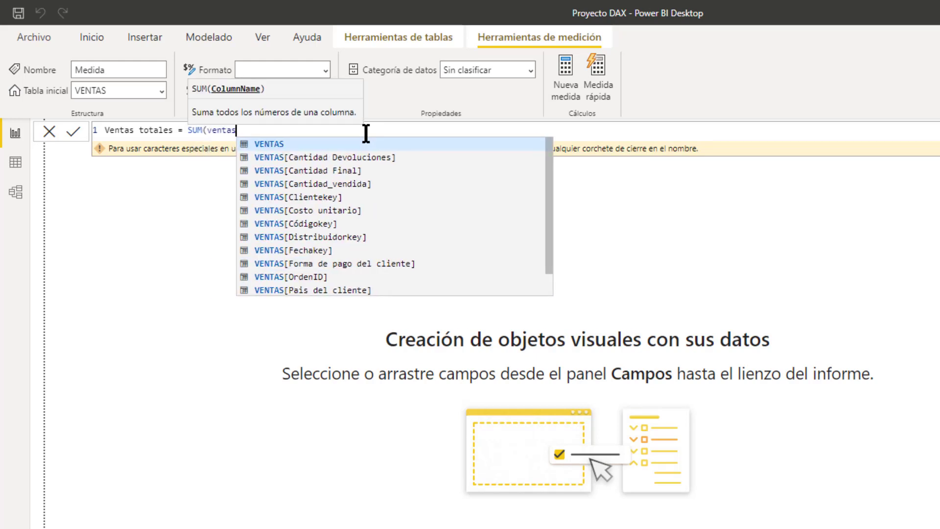
pyautogui.press('Down')
pyautogui.press('Down')
pyautogui.press('Down')
pyautogui.press('Down')
pyautogui.press('Down')
pyautogui.press('Down')
pyautogui.press('Down')
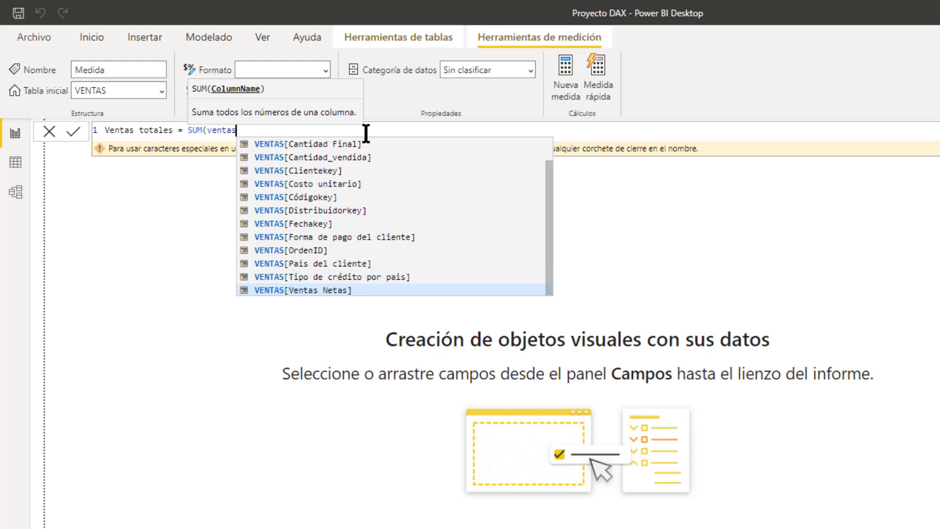
pyautogui.press('Down')
pyautogui.press('Up')
pyautogui.press('Tab')
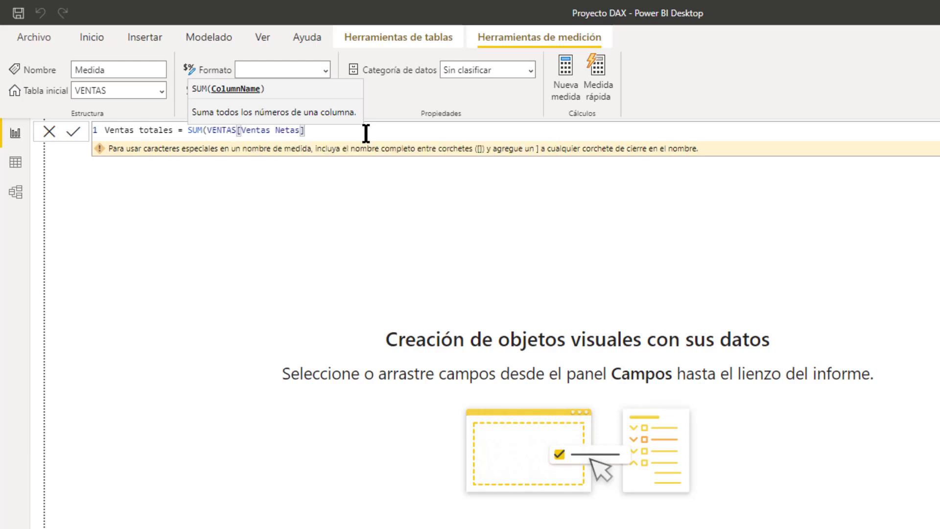
pyautogui.write(')')
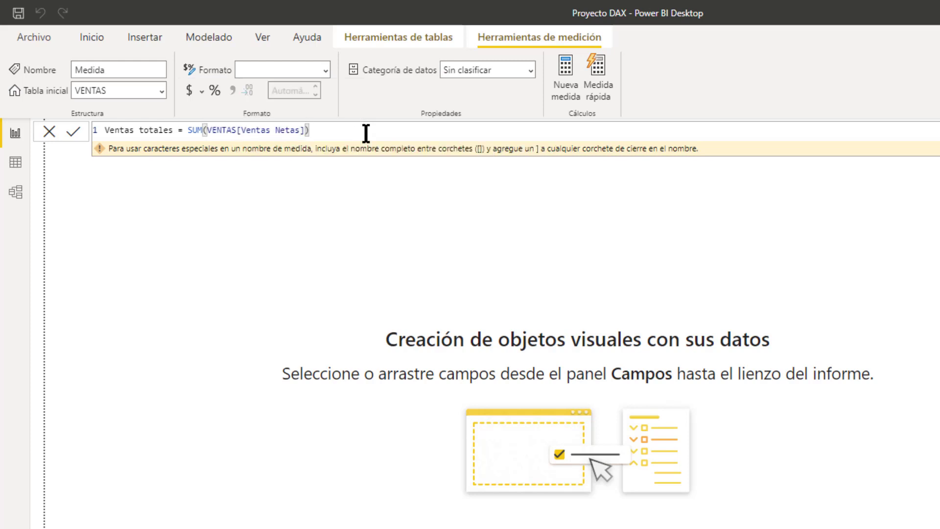
pyautogui.press('Return')
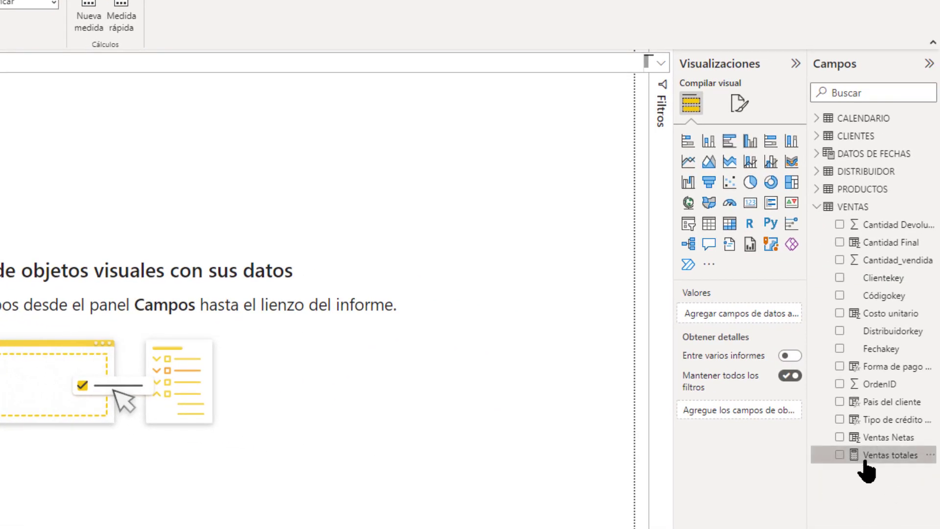
pyautogui.moveTo(886, 455)
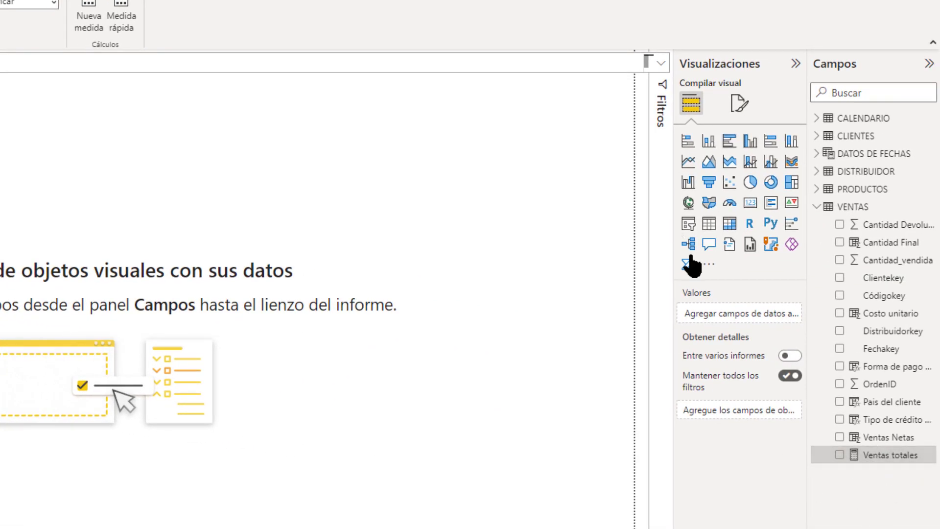
pyautogui.click(749, 203)
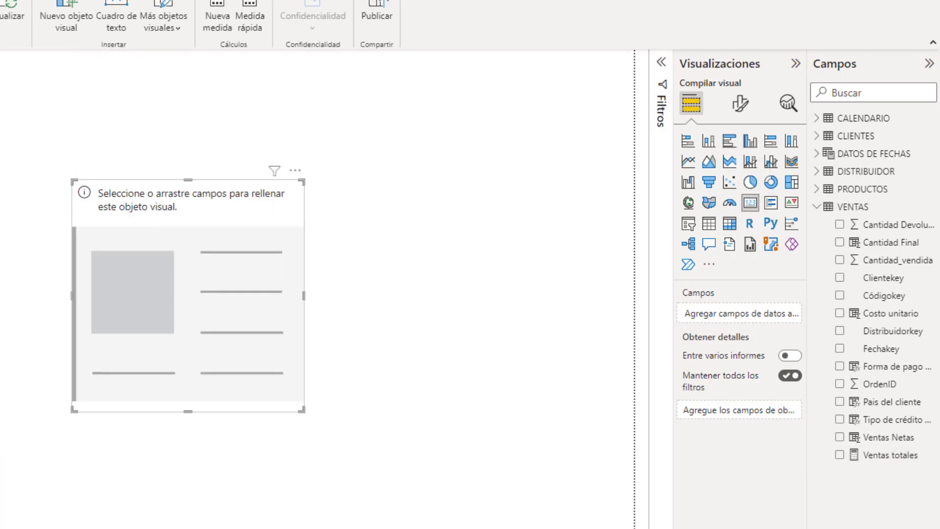
pyautogui.moveTo(895, 458); pyautogui.dragTo(155, 318)
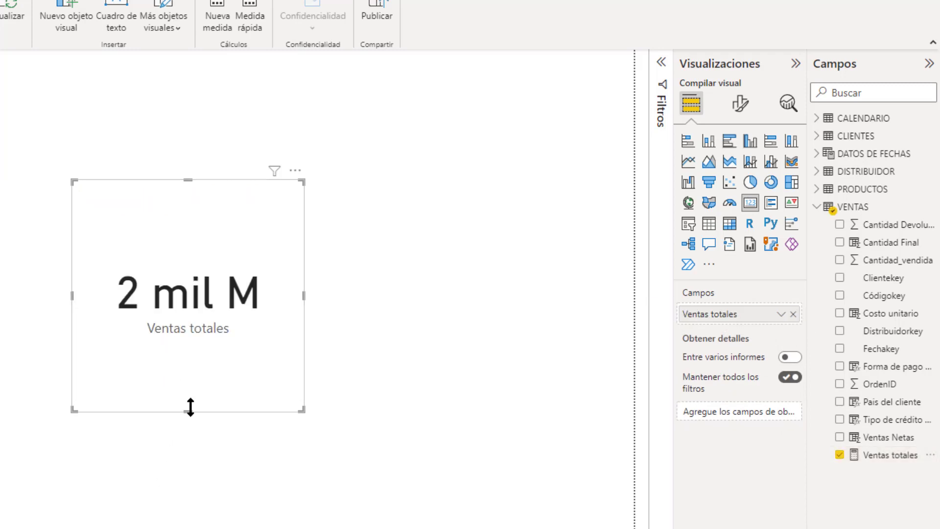
pyautogui.moveTo(189, 410); pyautogui.dragTo(186, 457)
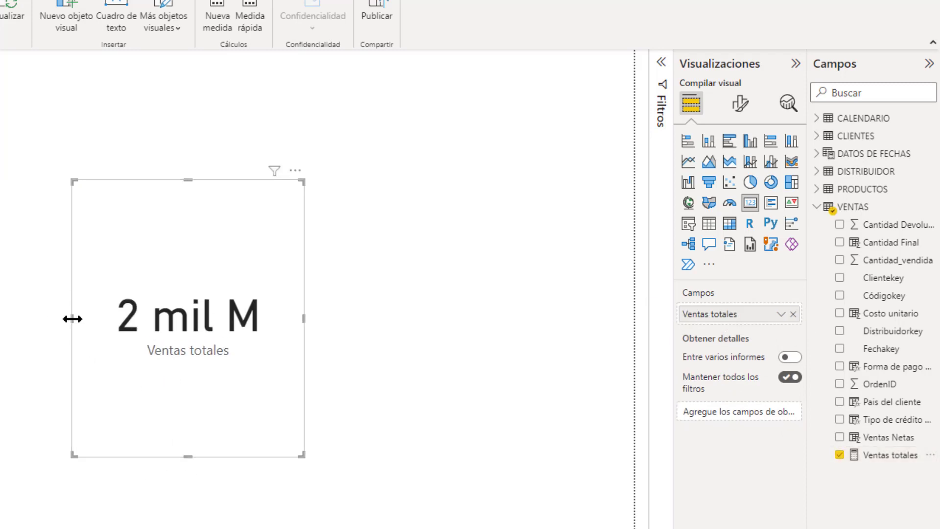
pyautogui.moveTo(72, 318); pyautogui.dragTo(1, 318)
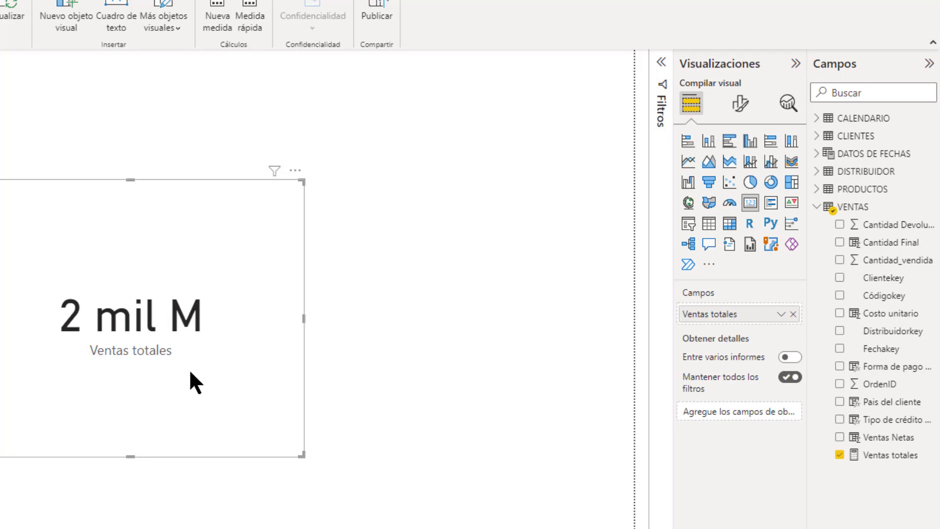
pyautogui.press('Delete')
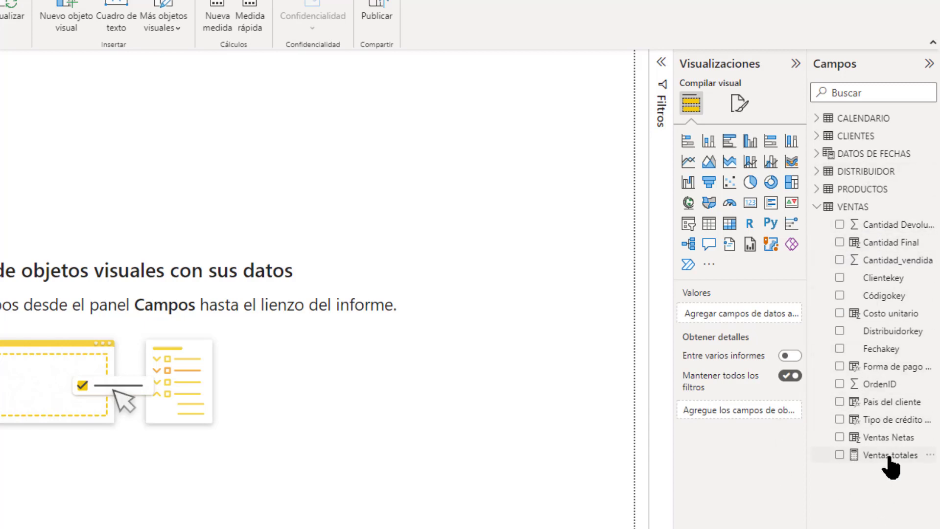
# - Add the VENTAS measure premedio costo unitario = AVERAGE(VENTAS[Costo unitario])
pyautogui.moveTo(885, 313)
pyautogui.rightClick(858, 210)
pyautogui.click(876, 218)
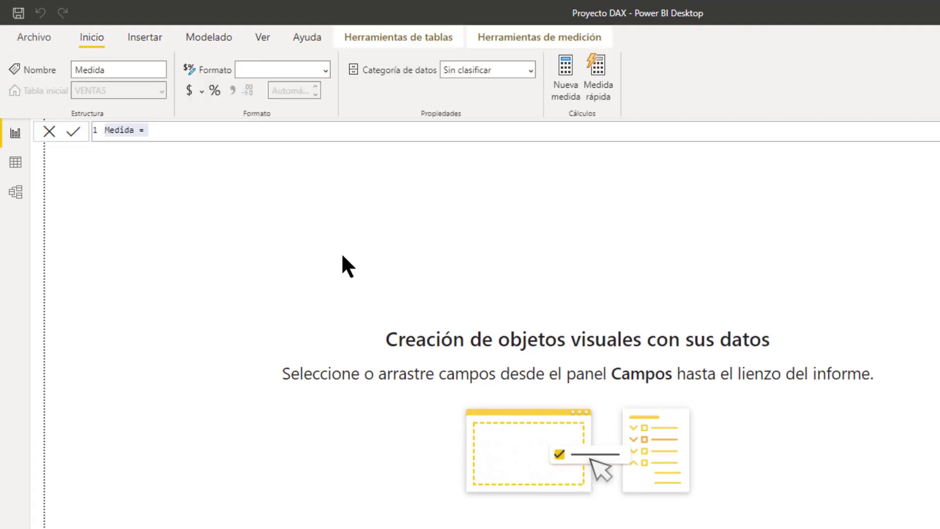
pyautogui.write('pr')
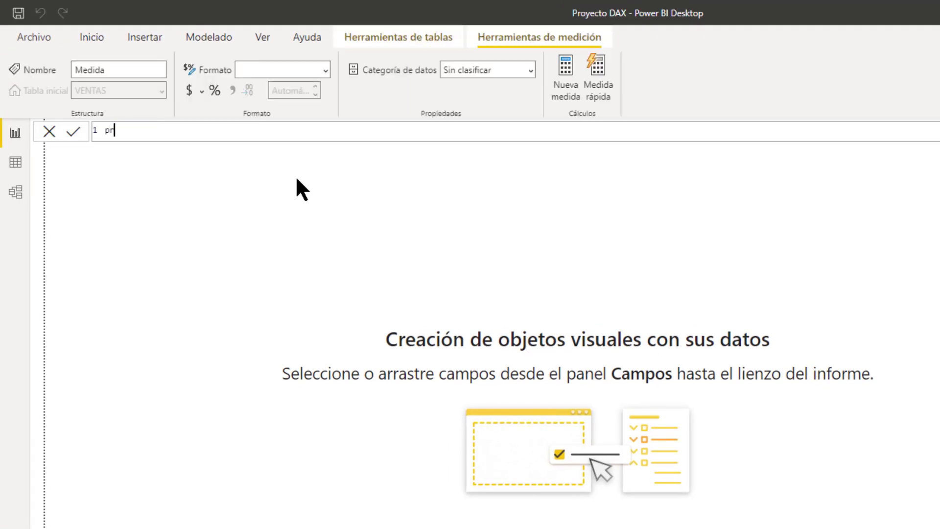
pyautogui.write('emedio c')
pyautogui.write('osto unitario ')
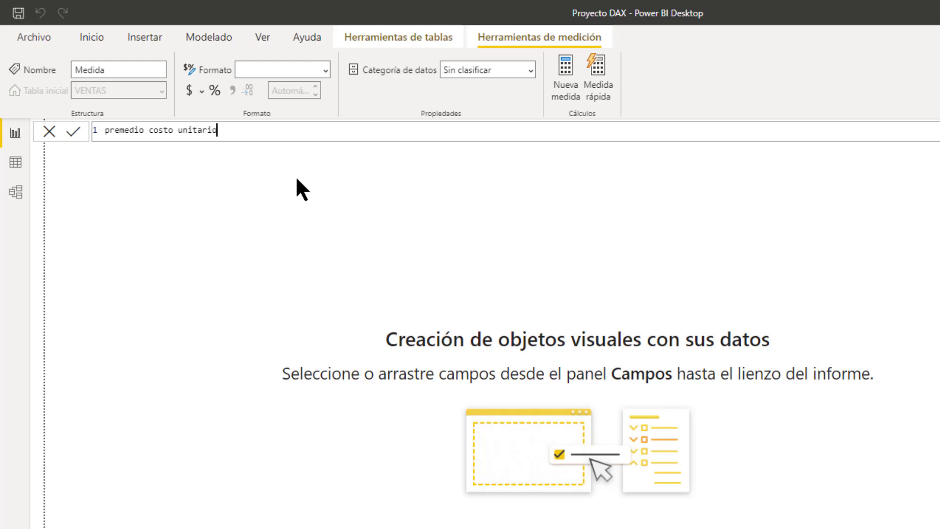
pyautogui.write('=')
pyautogui.write(' av')
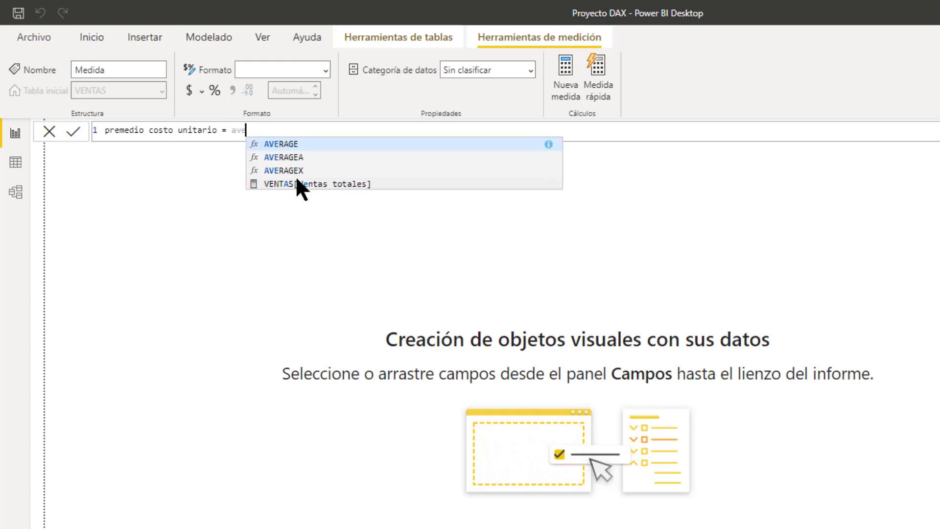
pyautogui.write('e')
pyautogui.press('Tab')
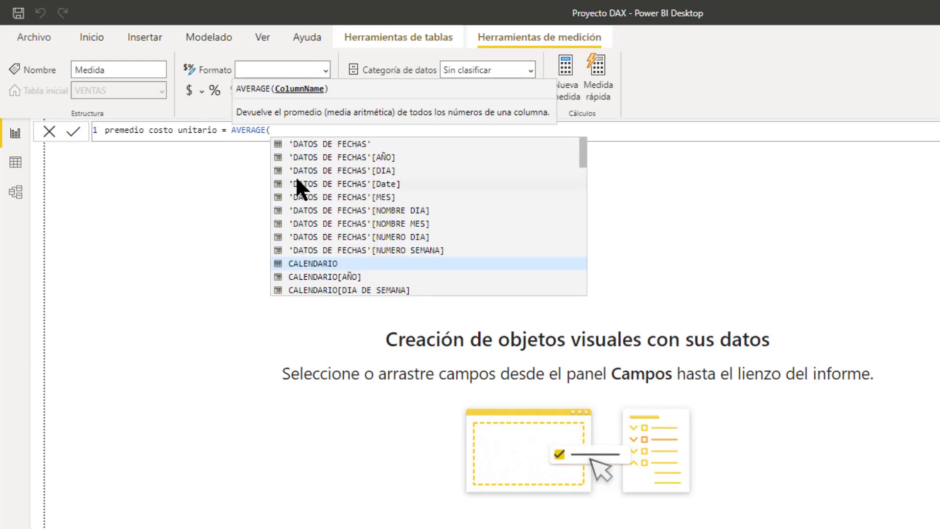
pyautogui.write('co')
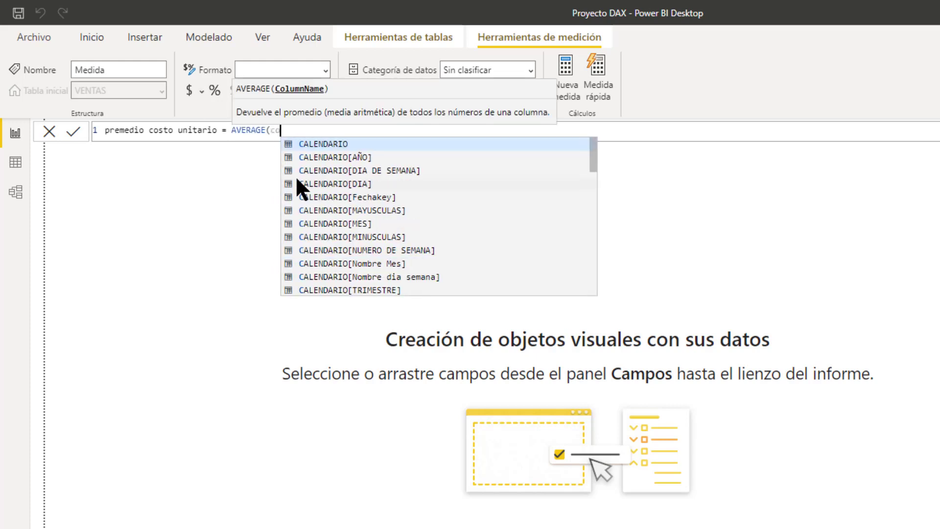
pyautogui.write('sto')
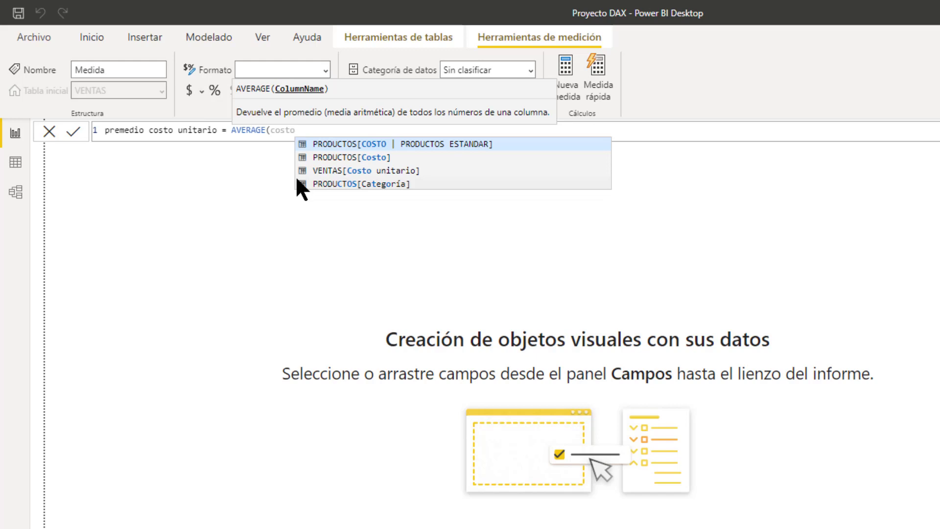
pyautogui.press('Down')
pyautogui.press('Down')
pyautogui.press('Tab')
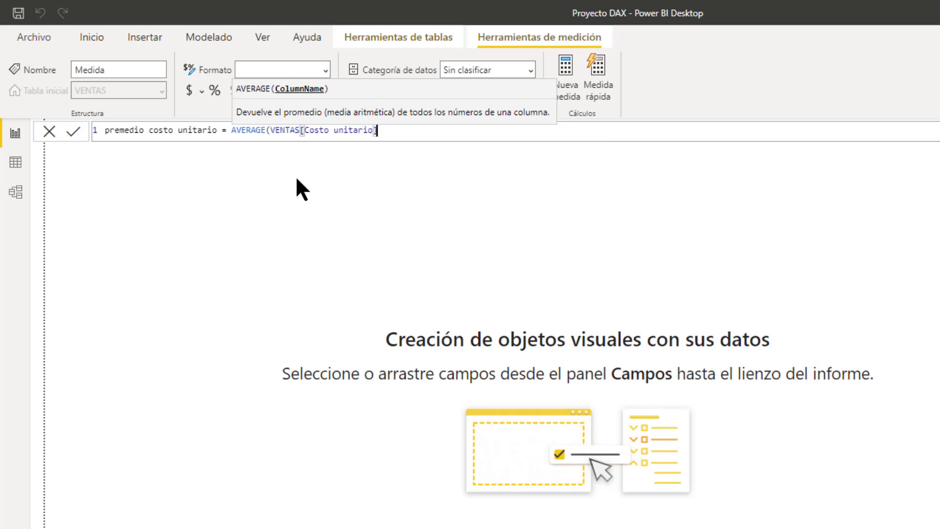
pyautogui.write(')')
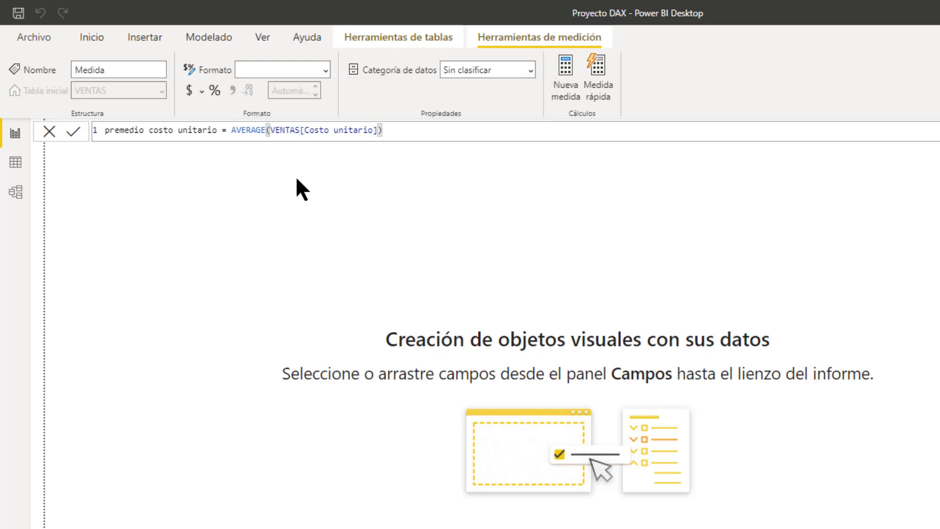
pyautogui.press('Return')
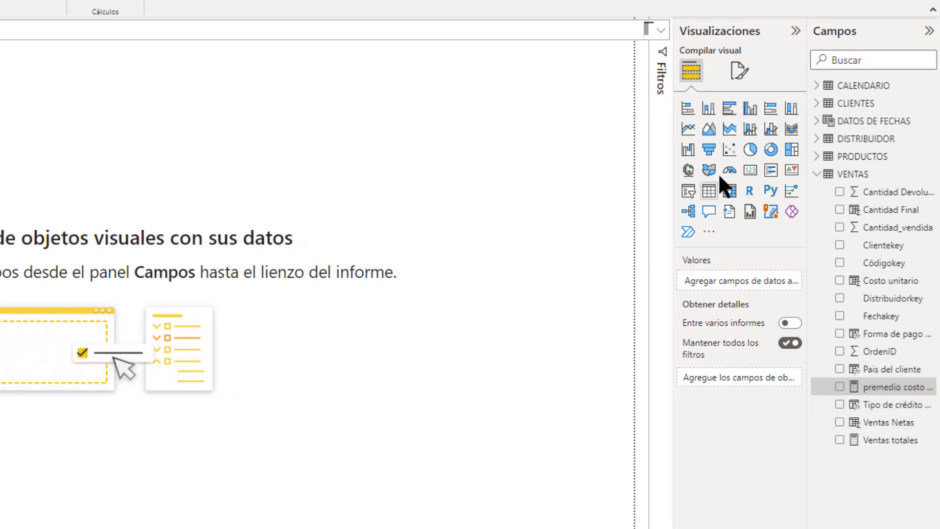
pyautogui.click(749, 170)
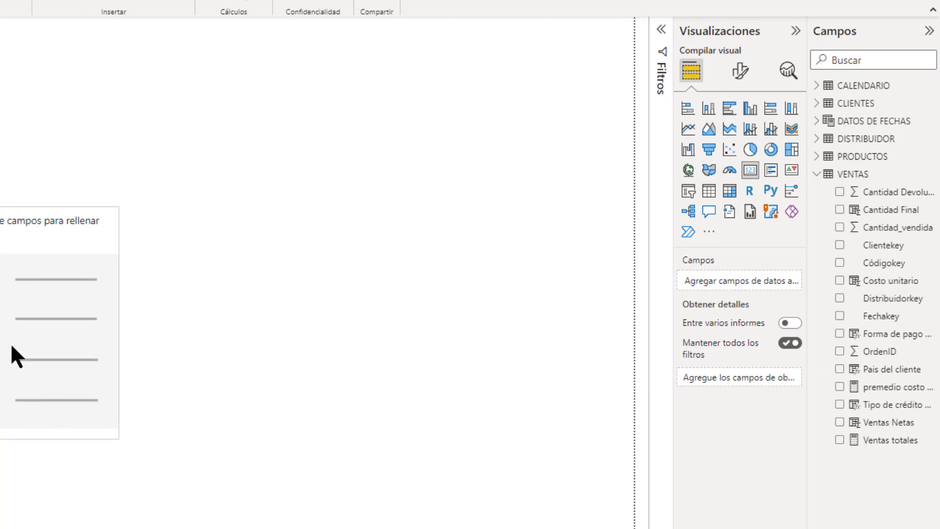
pyautogui.moveTo(876, 386)
pyautogui.mouseDown()
pyautogui.moveTo(754, 280)
pyautogui.moveTo(801, 272)
pyautogui.mouseUp()
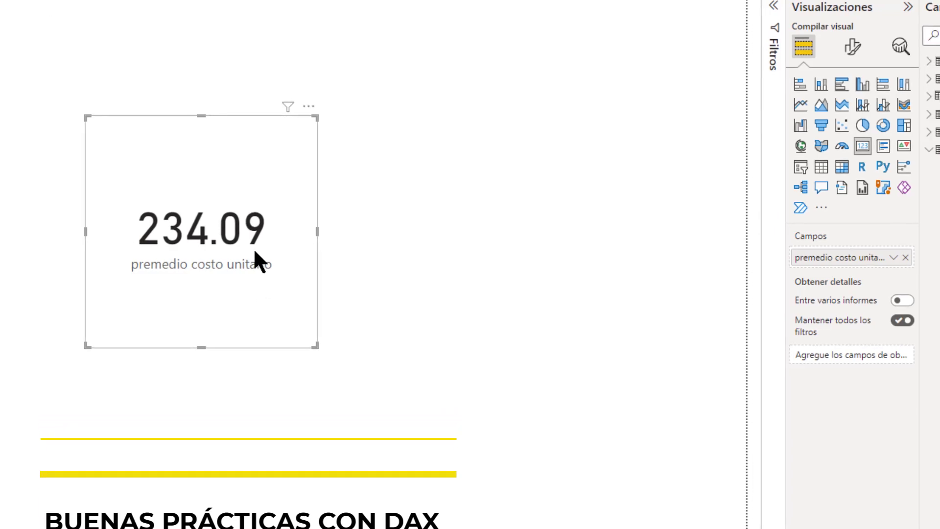
pyautogui.press('Delete')
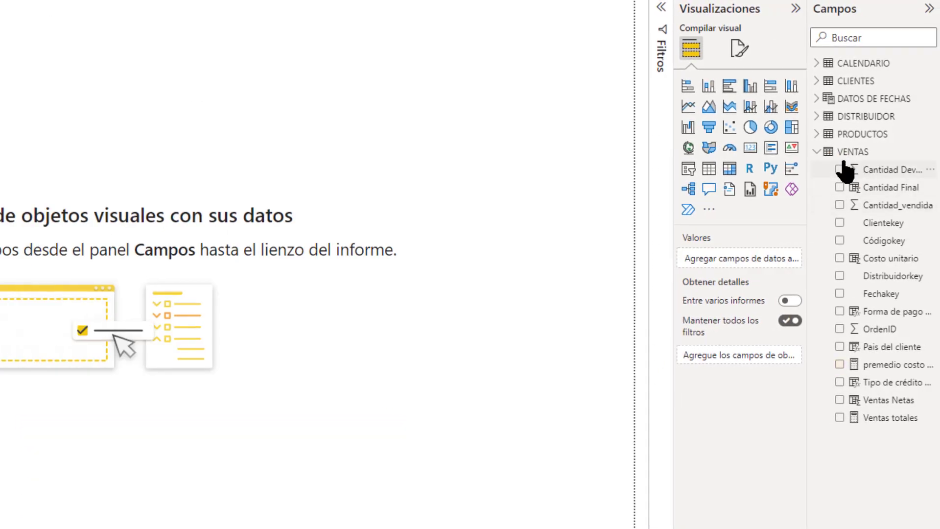
# - Expand and collapse PRODUCTOS to check its fields, then bring up its context menu
pyautogui.click(816, 152)
pyautogui.click(816, 134)
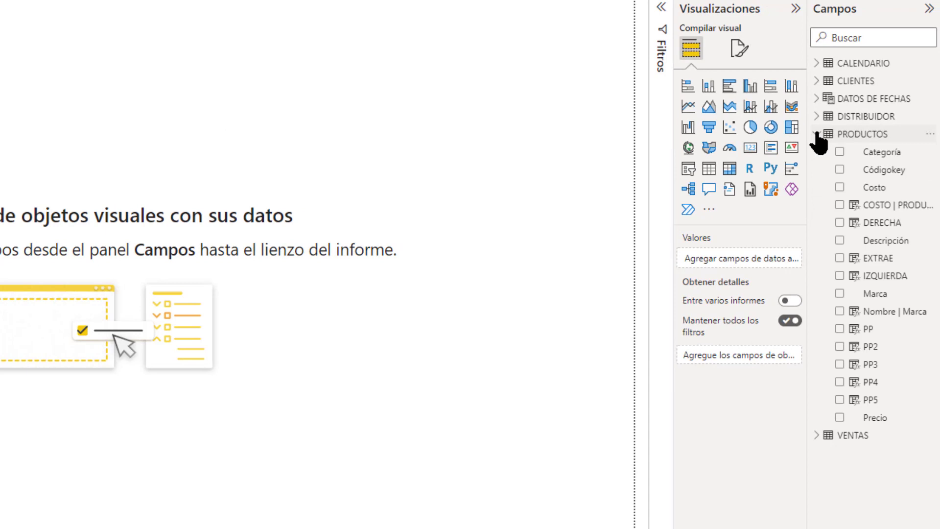
pyautogui.moveTo(851, 134)
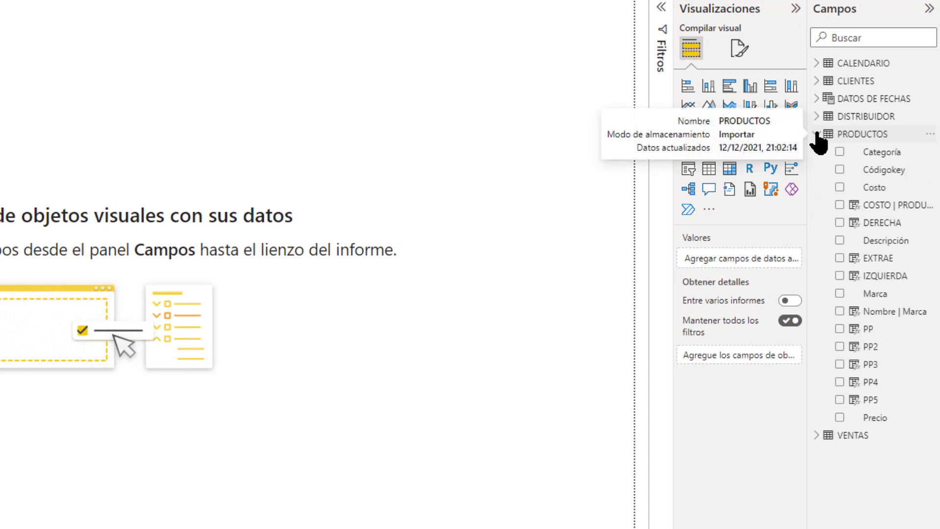
pyautogui.click(816, 133)
pyautogui.click(816, 134)
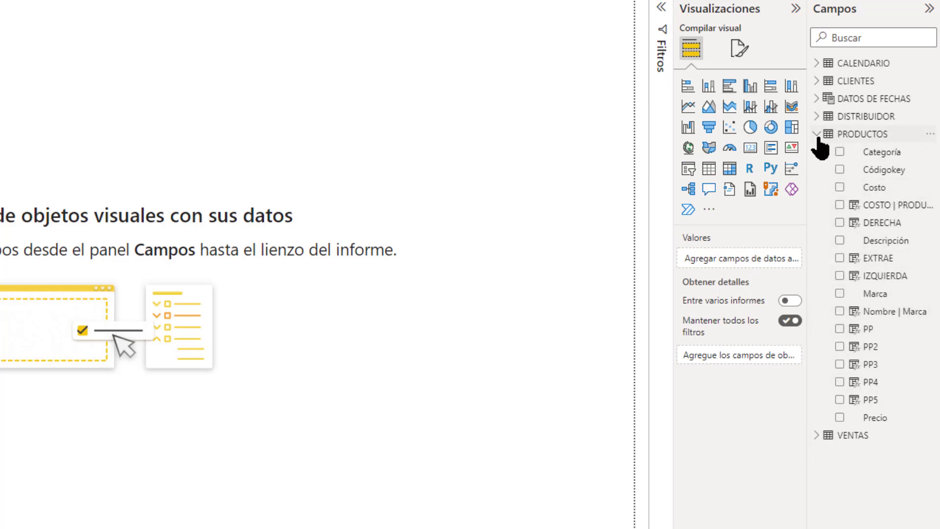
pyautogui.moveTo(862, 133)
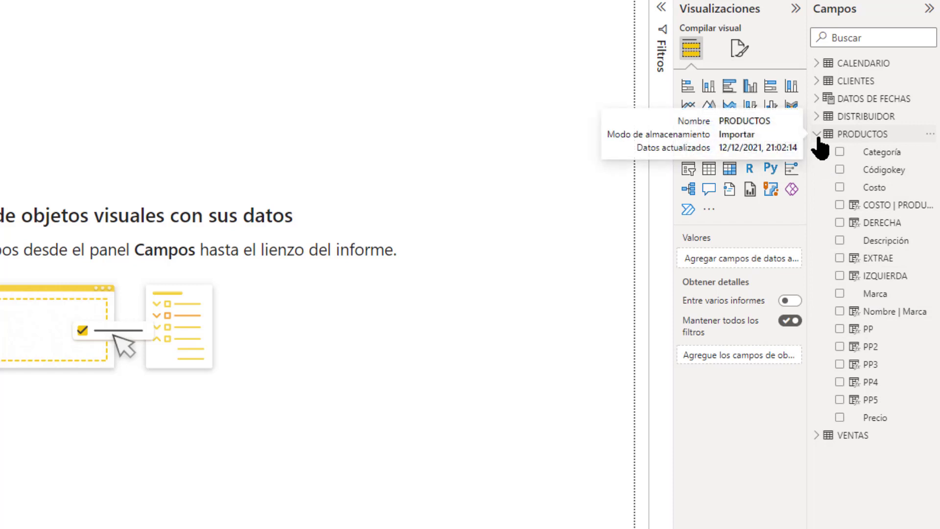
pyautogui.click(817, 136)
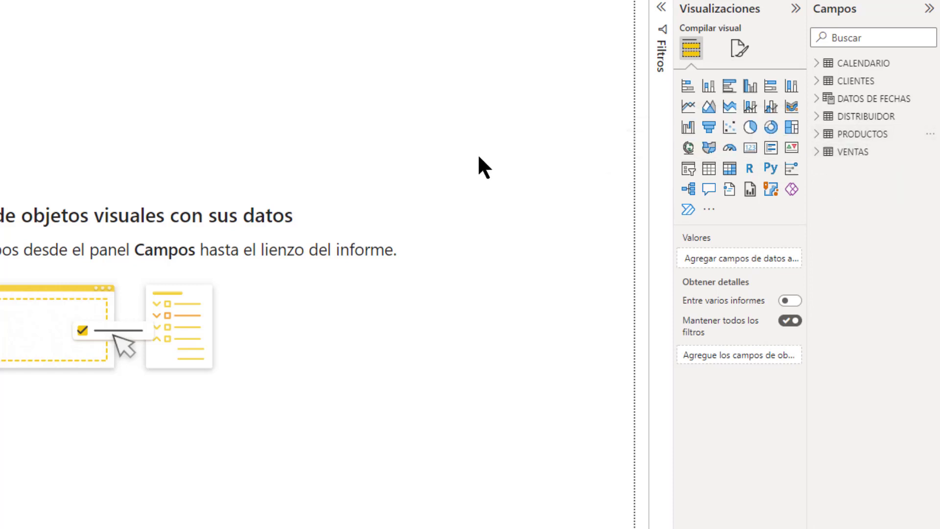
pyautogui.rightClick(840, 135)
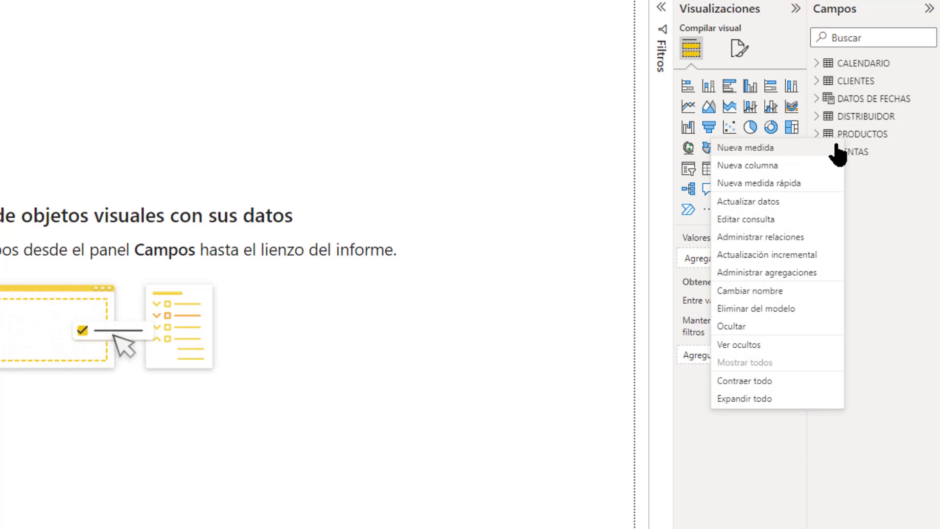
# - Start a new PRODUCTOS measure named Marcas, clearing the placeholder and mistyped text
pyautogui.click(795, 148)
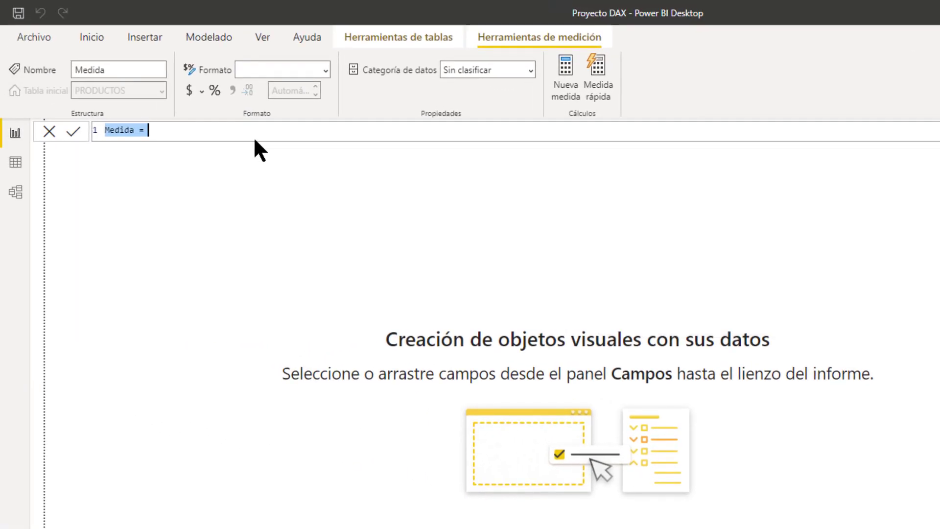
pyautogui.press('BackSpace')
pyautogui.write('=C')
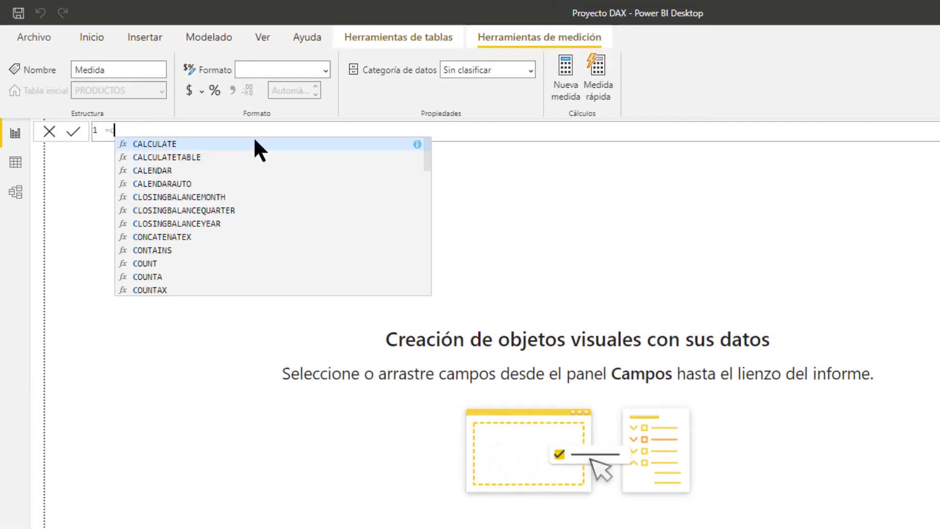
pyautogui.press('BackSpace')
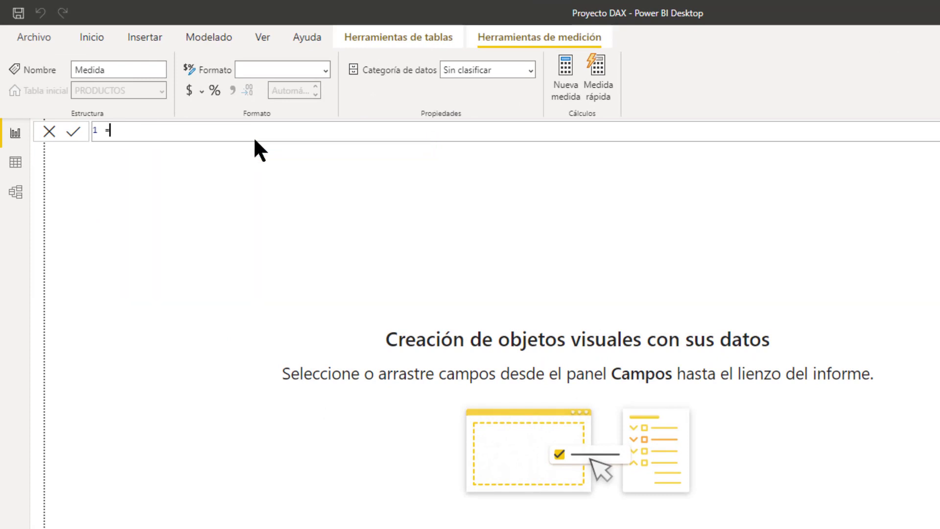
pyautogui.press('BackSpace')
pyautogui.write('pro')
pyautogui.press('BackSpace')
pyautogui.press('BackSpace')
pyautogui.press('BackSpace')
pyautogui.write('Marc')
pyautogui.write('as ')
pyautogui.write('= ')
pyautogui.write('coun')
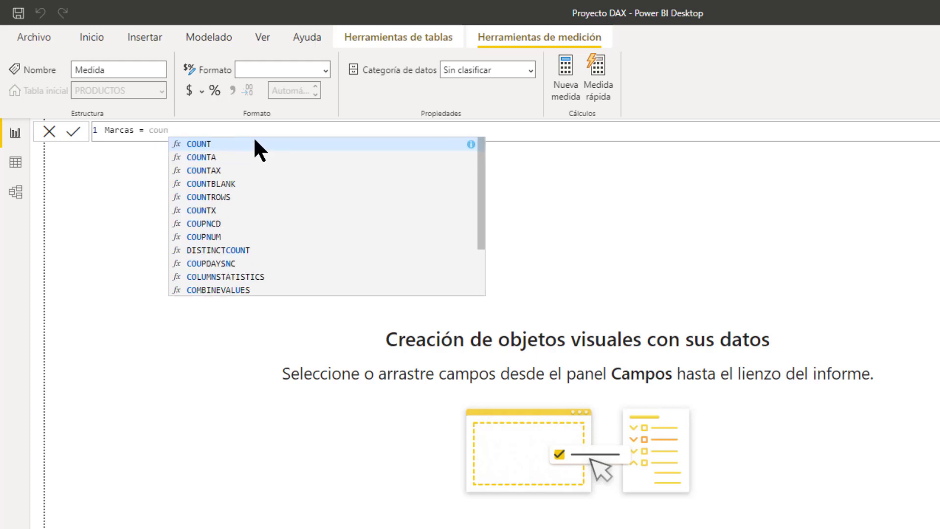
# - Finish the formula as Marcas = DISTINCTCOUNT(PRODUCTOS[Marca]) and commit it
pyautogui.press('Down')
pyautogui.press('Up')
pyautogui.press('Down')
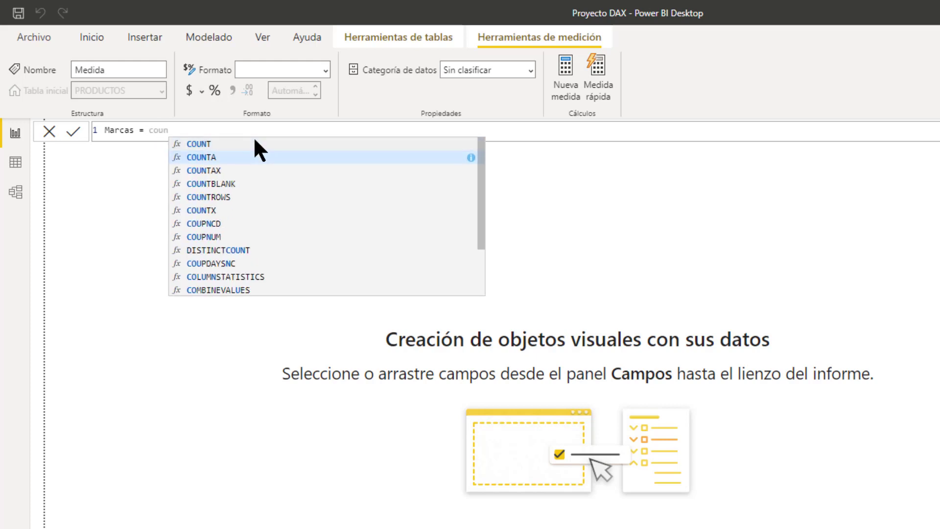
pyautogui.press('Up')
pyautogui.press('Down')
pyautogui.press('Down')
pyautogui.press('Down')
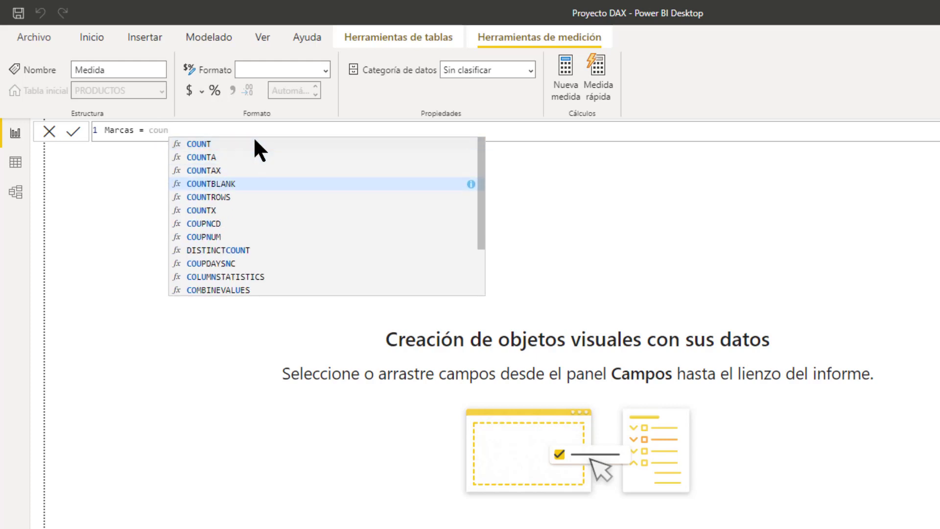
pyautogui.press('Down')
pyautogui.press('Down')
pyautogui.press('Down')
pyautogui.press('Down')
pyautogui.press('Down')
pyautogui.press('Tab')
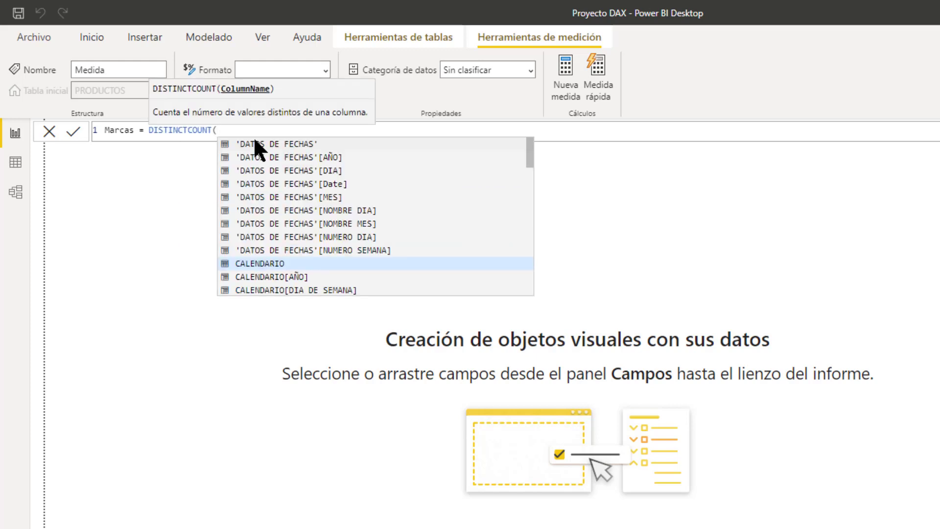
pyautogui.write('ma')
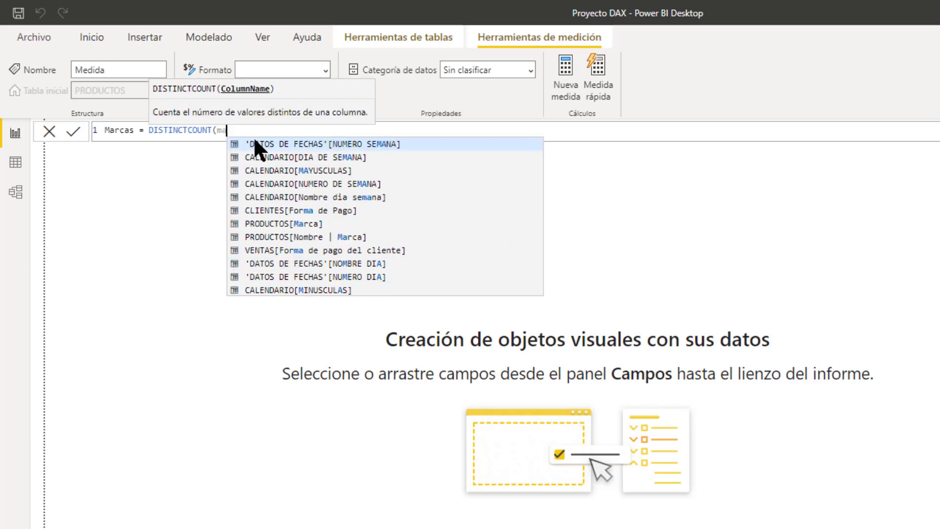
pyautogui.write('rc')
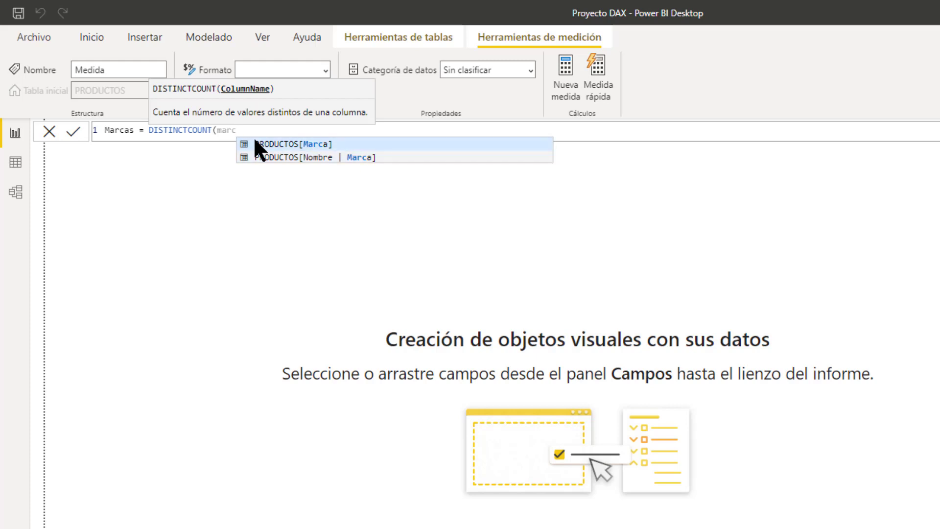
pyautogui.press('Tab')
pyautogui.write(')')
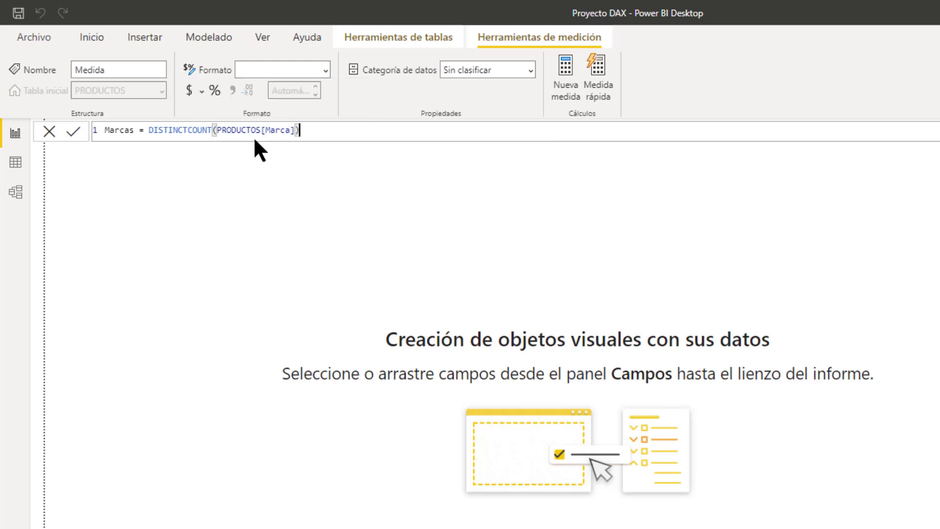
pyautogui.press('Return')
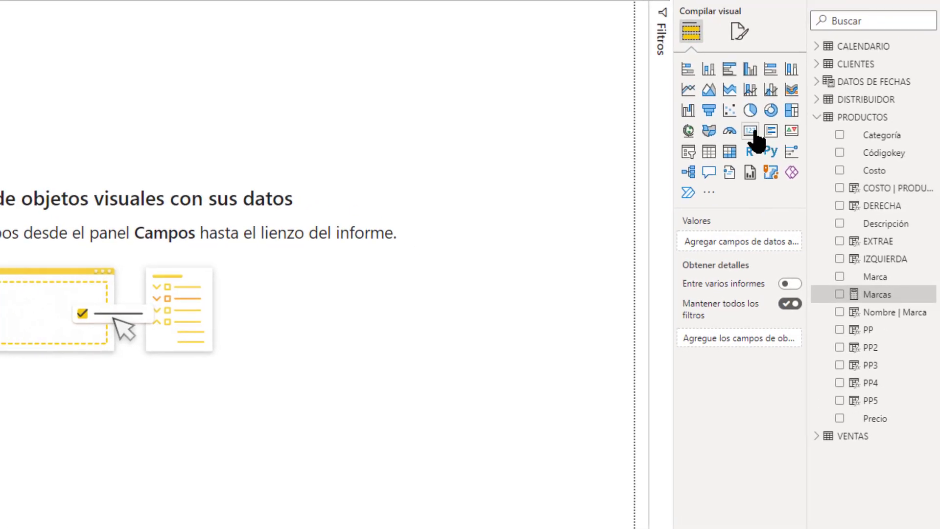
pyautogui.click(750, 132)
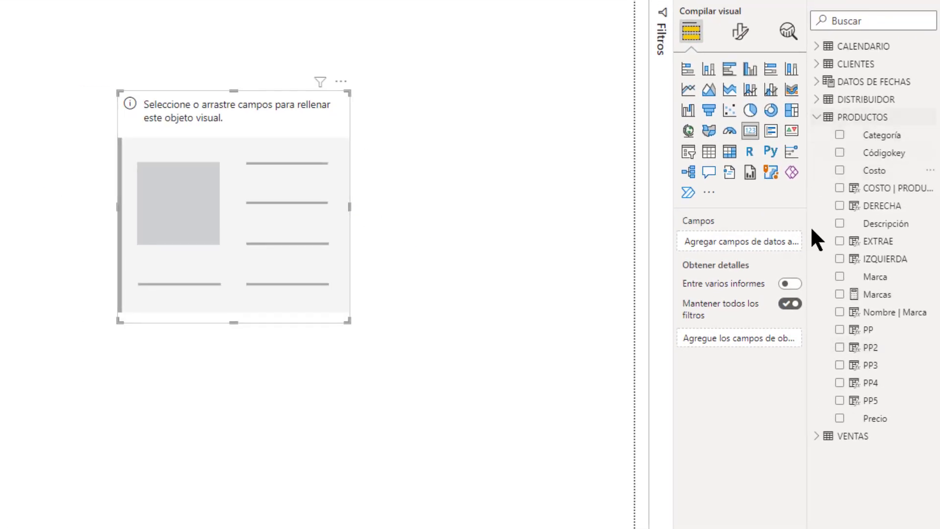
pyautogui.moveTo(877, 294)
pyautogui.moveTo(892, 299); pyautogui.dragTo(283, 214)
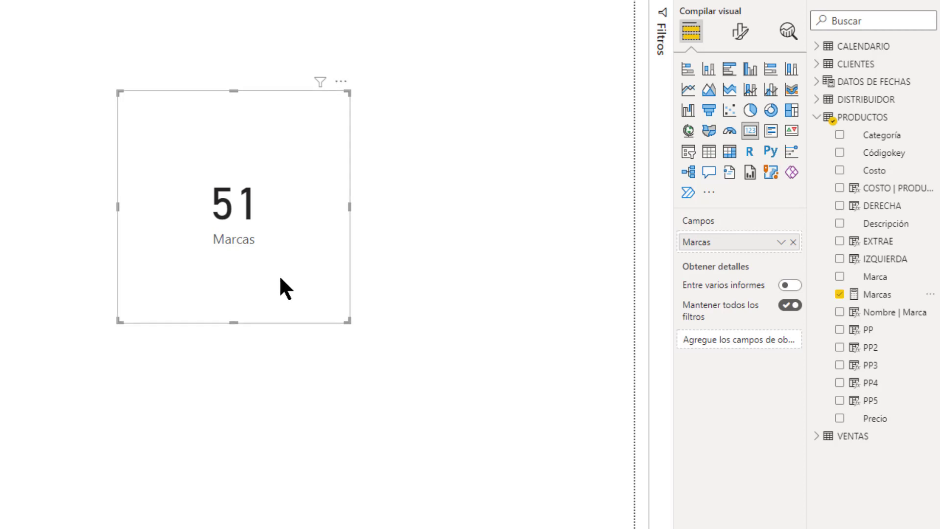
pyautogui.press('Delete')
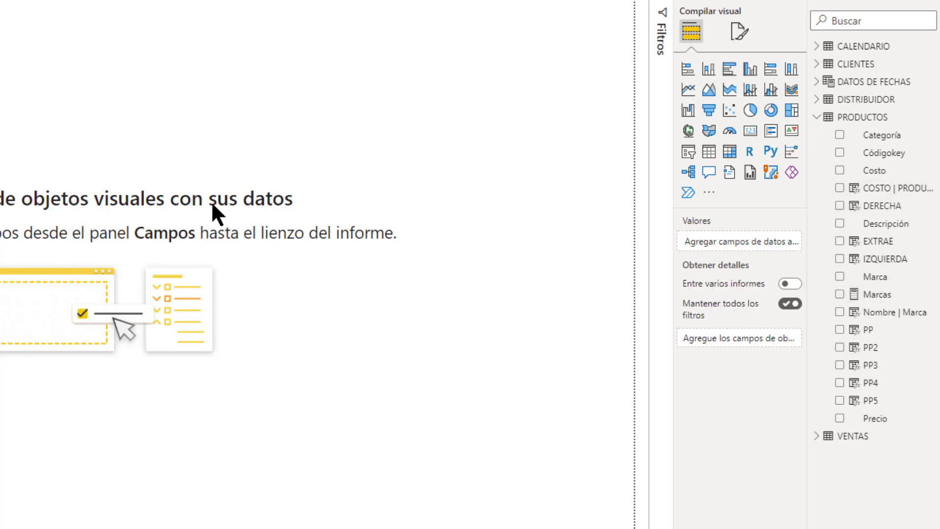
# - Collapse VENTAS, peek at DISTRIBUIDOR, and expand PRODUCTOS to show Costo and Precio
pyautogui.click(816, 118)
pyautogui.click(814, 140)
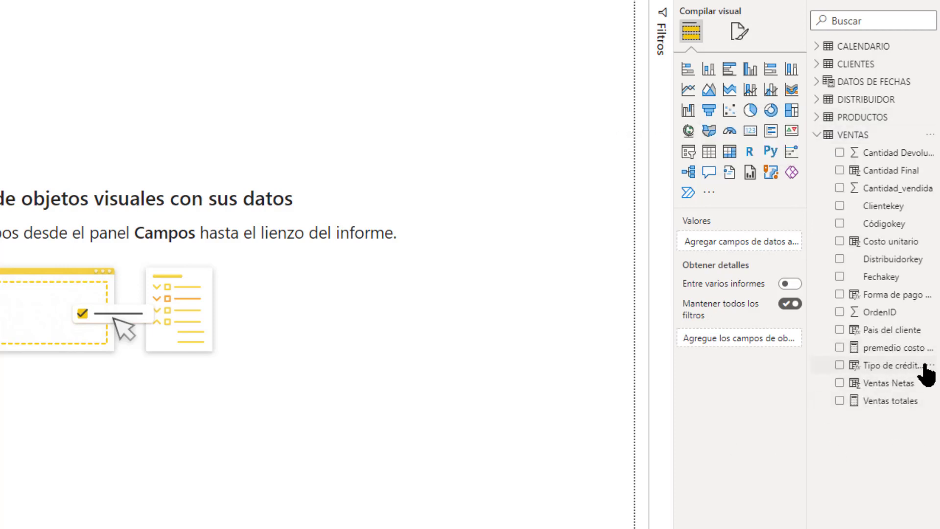
pyautogui.moveTo(881, 152)
pyautogui.click(817, 135)
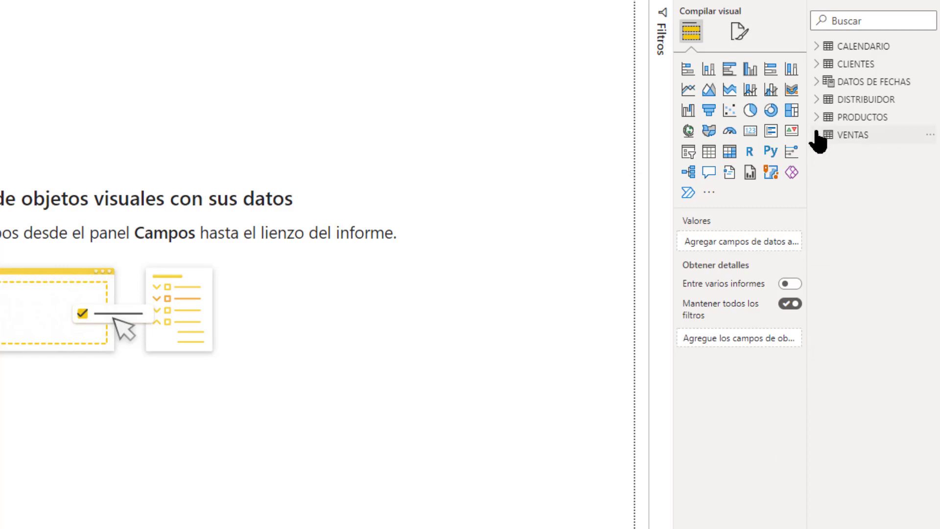
pyautogui.click(816, 103)
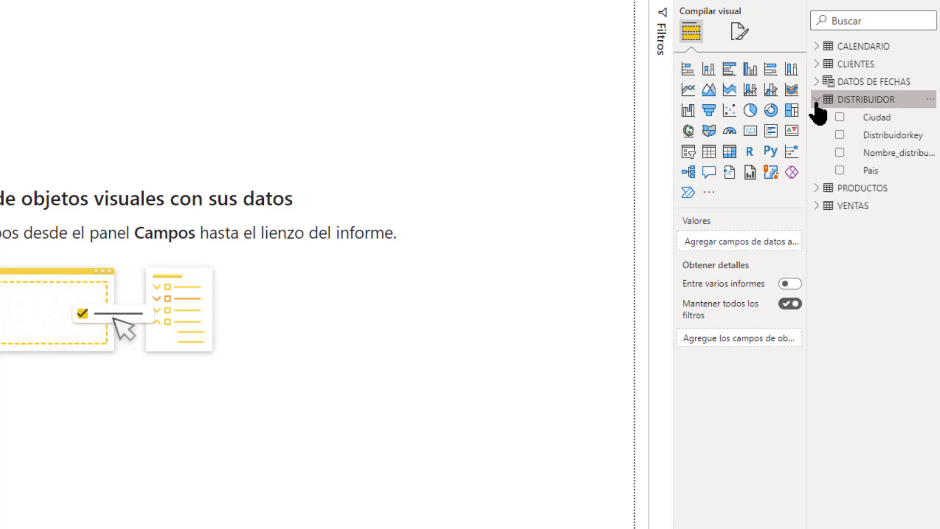
pyautogui.click(815, 104)
pyautogui.click(824, 103)
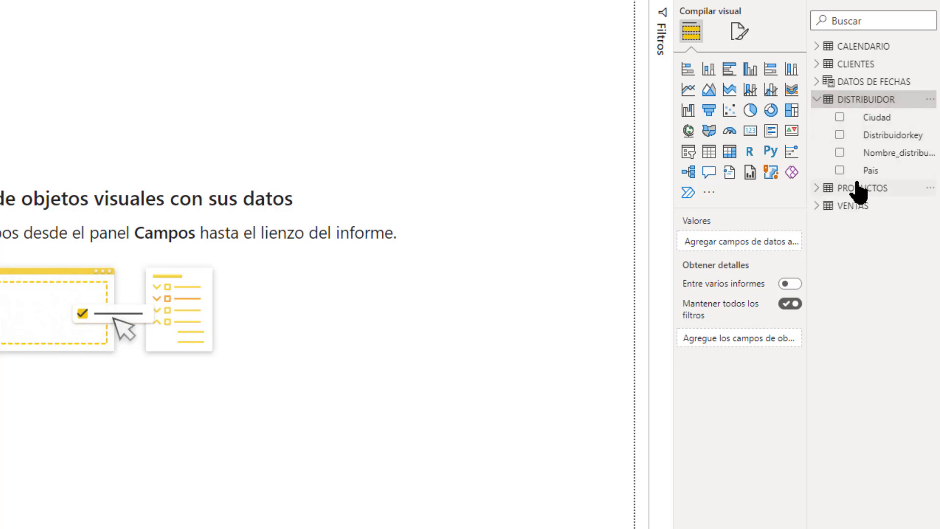
pyautogui.click(814, 103)
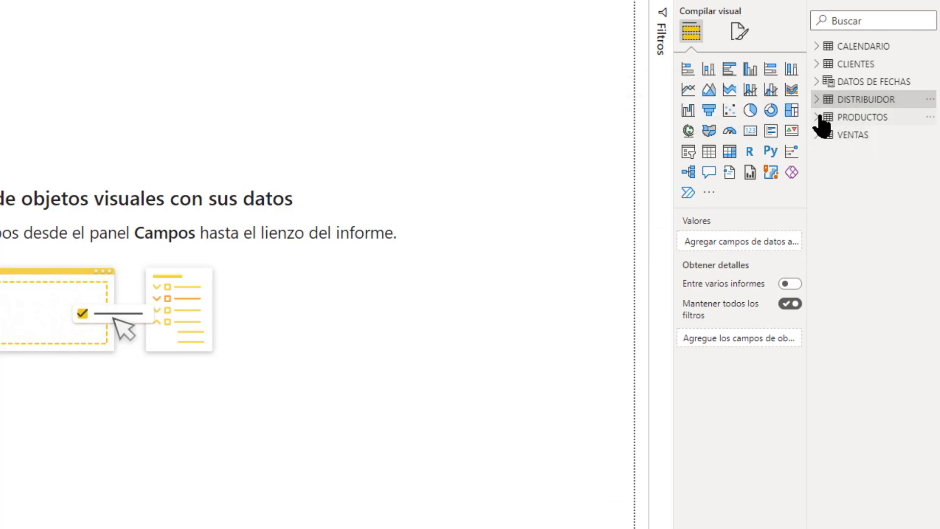
pyautogui.click(817, 119)
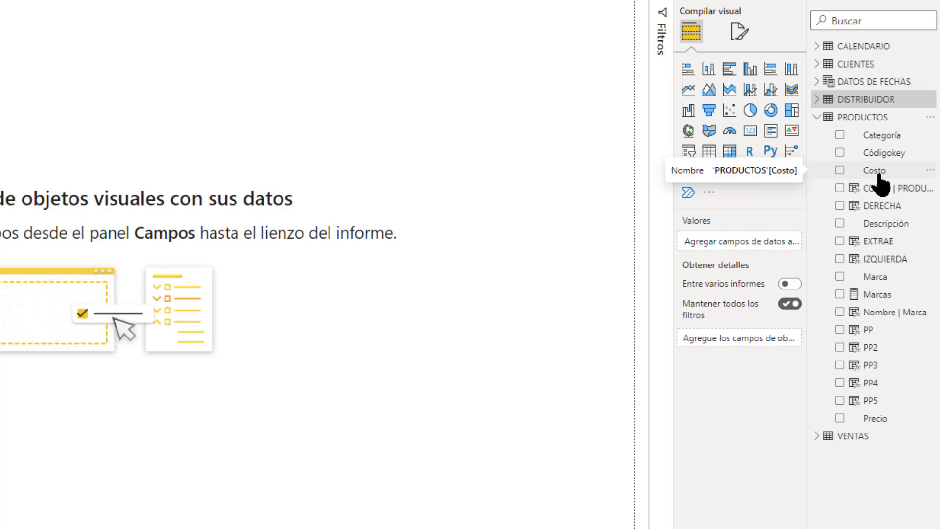
# - Create the PRODUCTOS measure costo total = SUM(PRODUCTOS[Costo])
pyautogui.rightClick(854, 117)
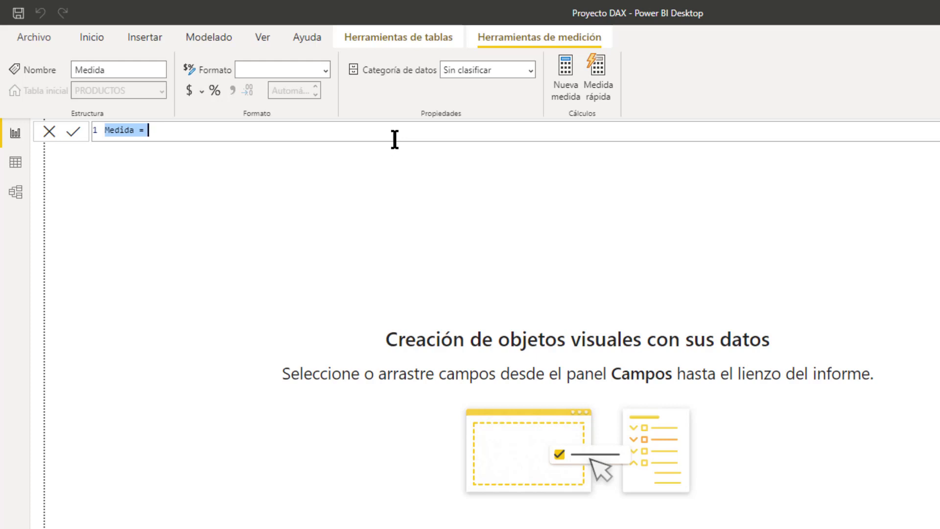
pyautogui.write('cost')
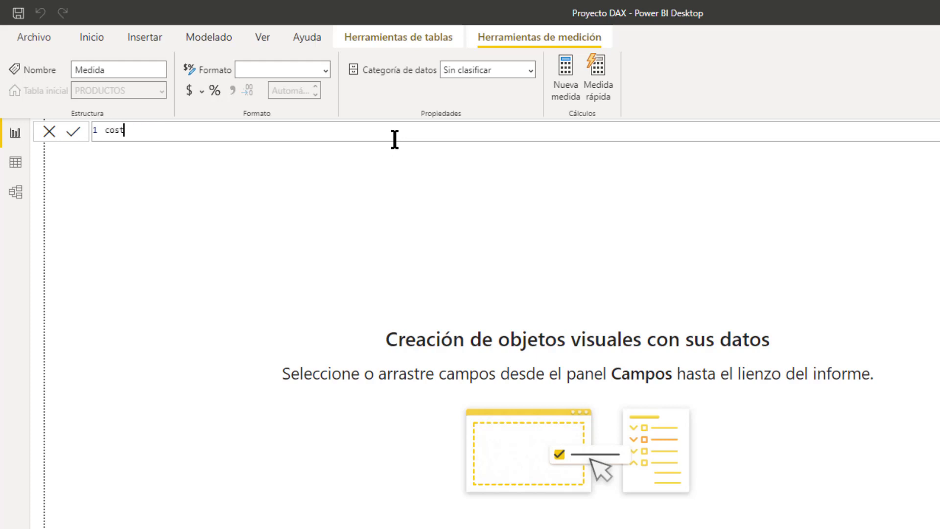
pyautogui.write('o tota')
pyautogui.write('l = ')
pyautogui.write('sum')
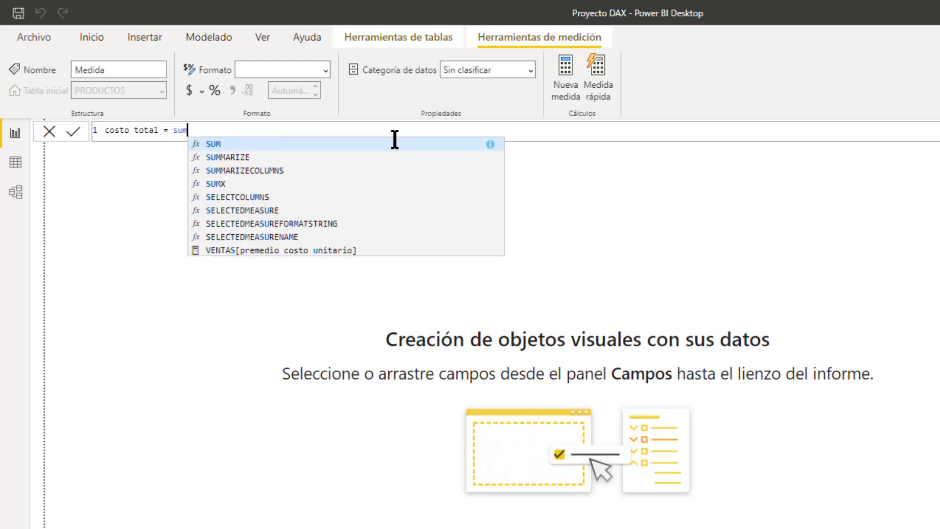
pyautogui.write('(cost')
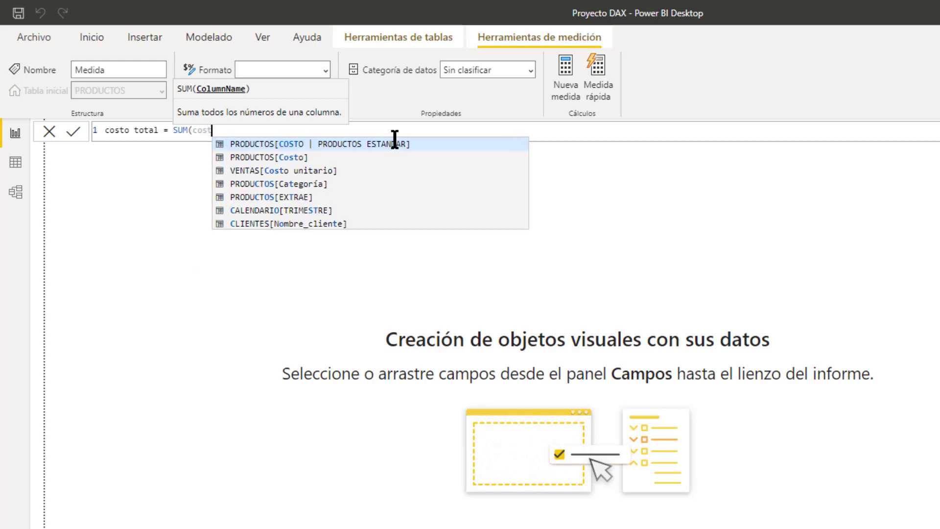
pyautogui.write('o')
pyautogui.press('Down')
pyautogui.press('Up')
pyautogui.press('Down')
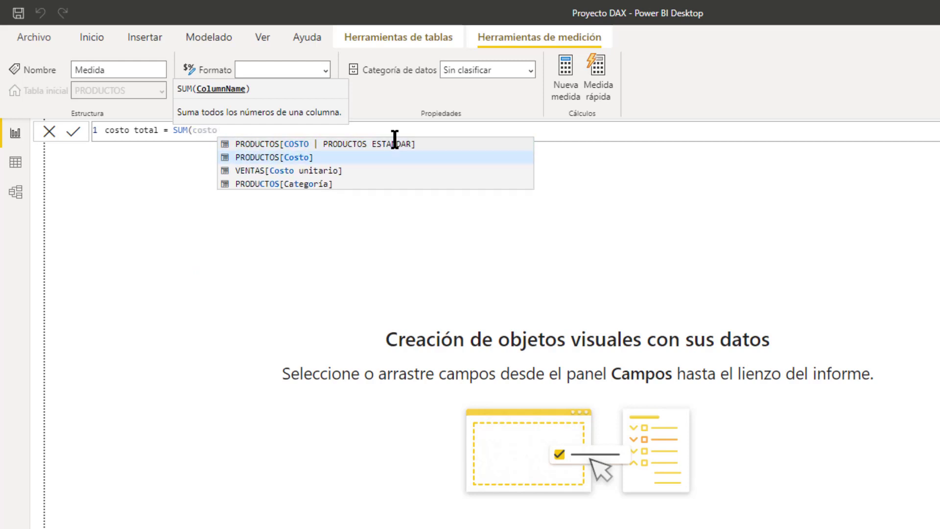
pyautogui.press('Tab')
pyautogui.write(')')
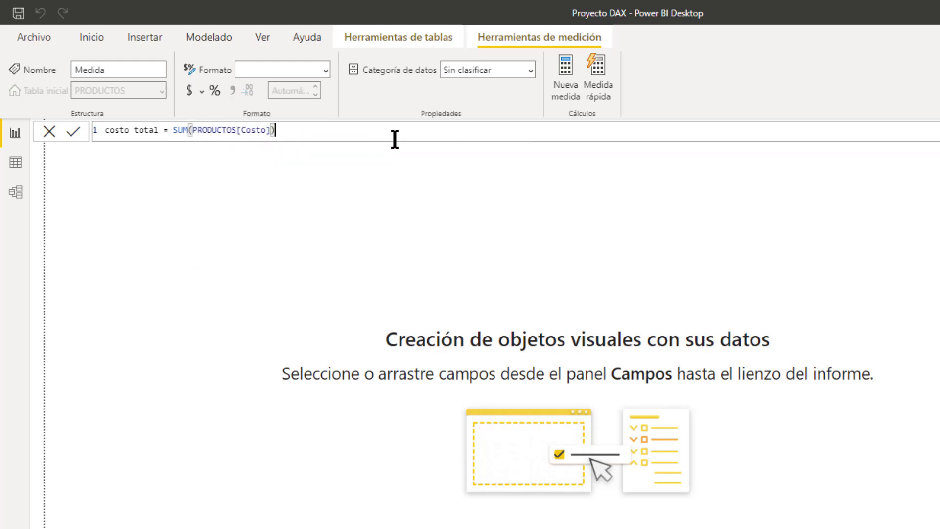
pyautogui.press('Return')
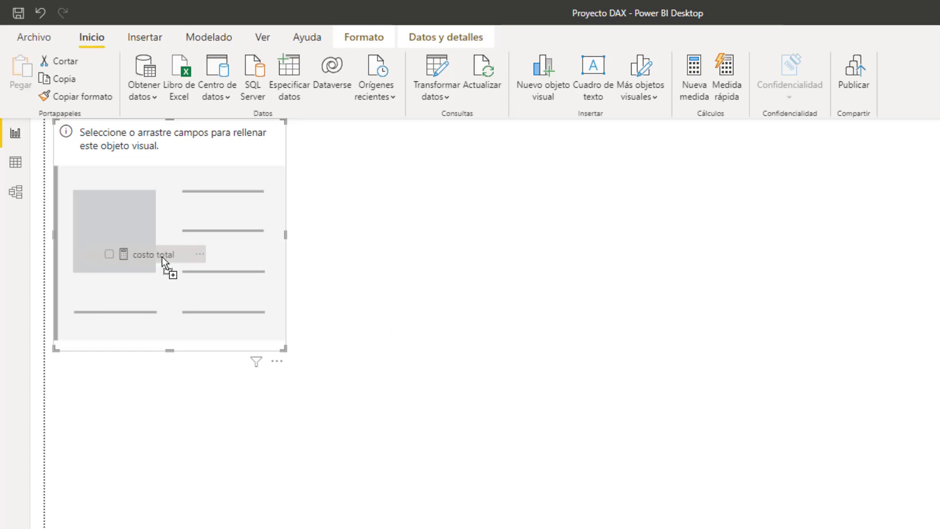
# - Drag the costo total measure into the card so it shows 601 mil
pyautogui.moveTo(519, 255); pyautogui.dragTo(162, 256)
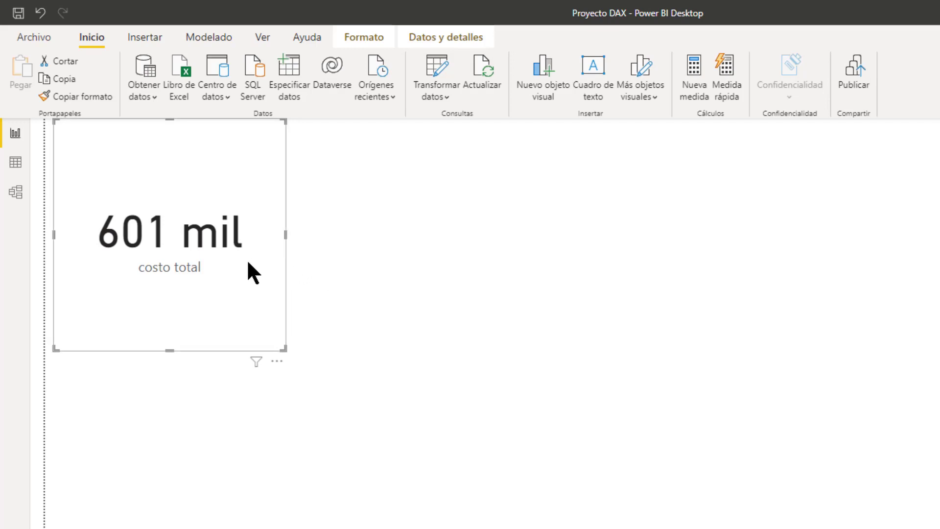
# - Delete the costo total card, then expand and collapse VENTAS and PRODUCTOS
pyautogui.press('Delete')
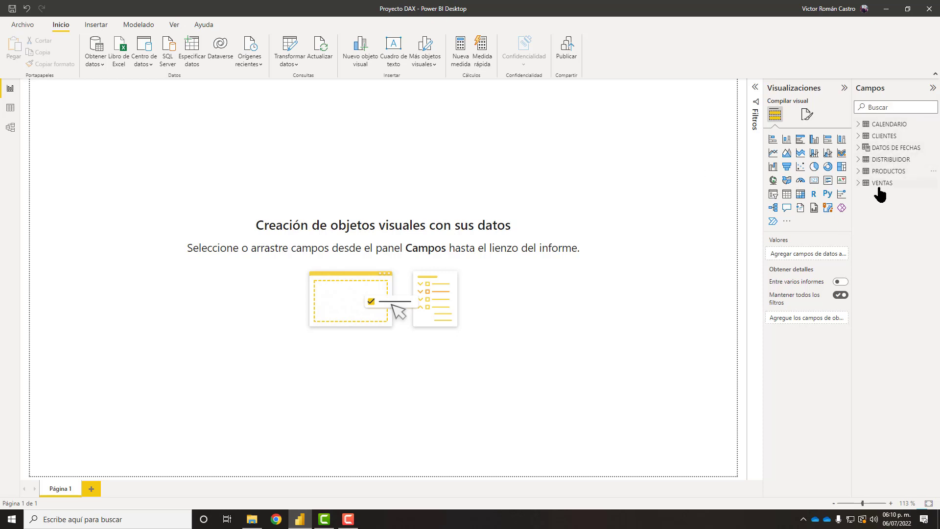
pyautogui.moveTo(881, 182)
pyautogui.click(861, 186)
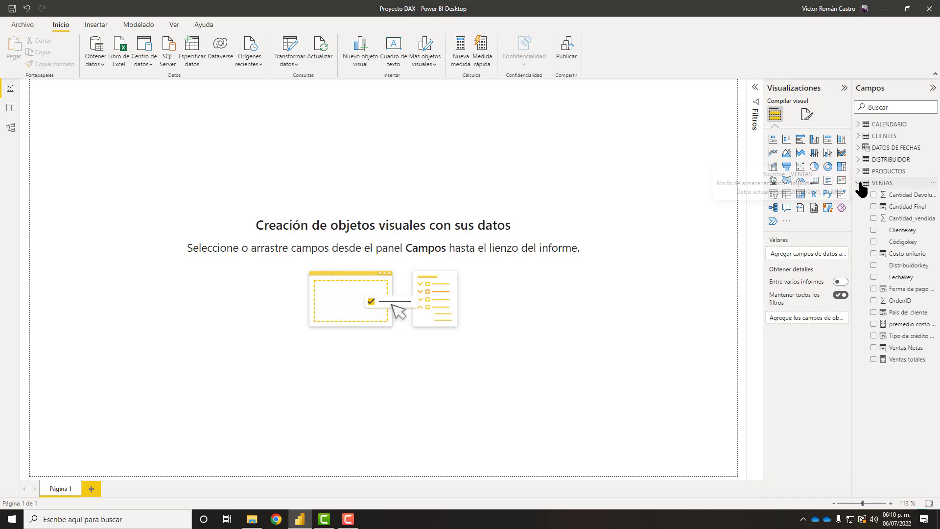
pyautogui.click(860, 183)
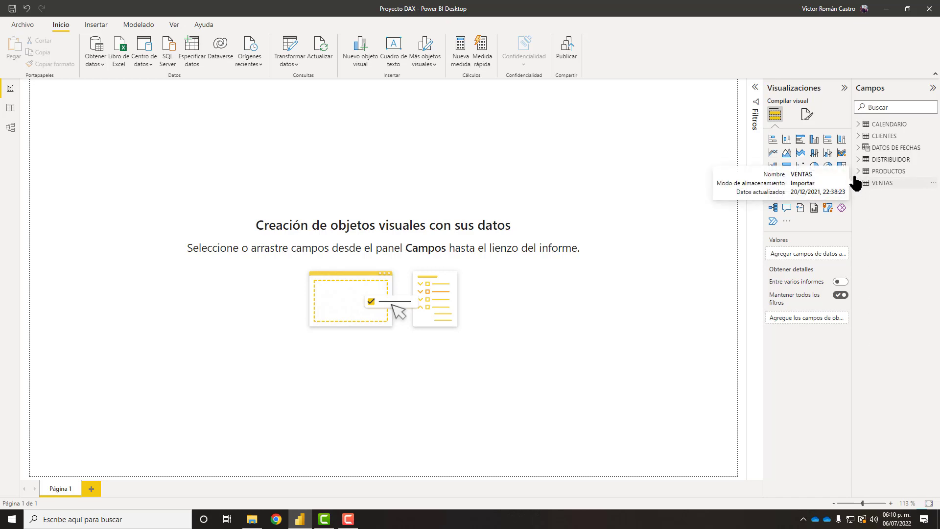
pyautogui.click(859, 171)
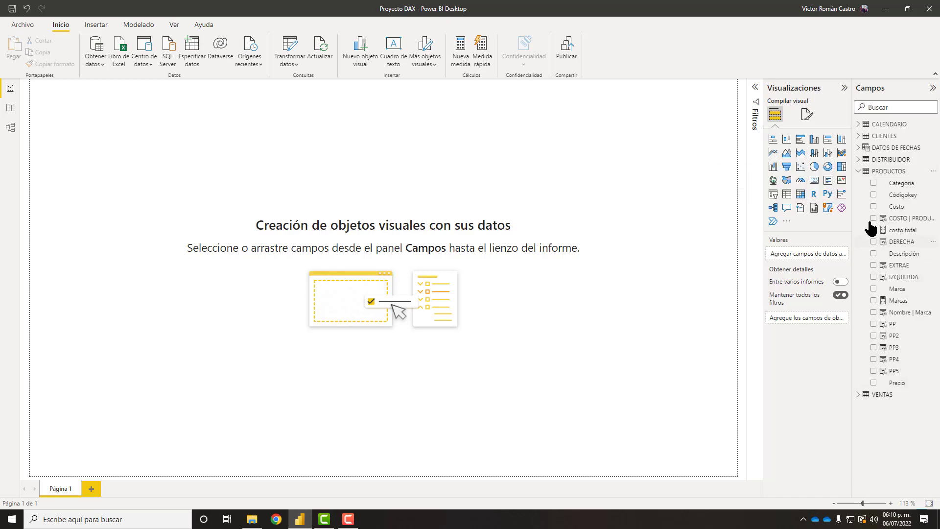
pyautogui.click(859, 171)
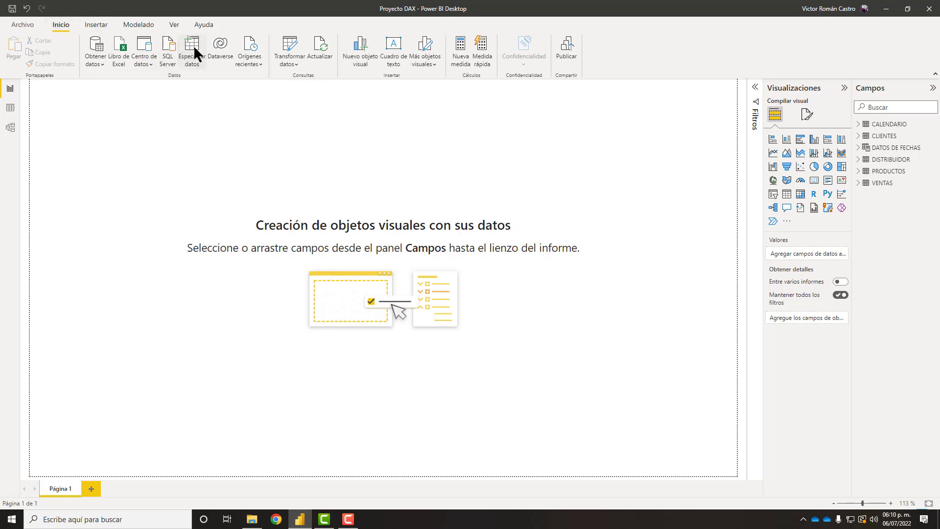
# - Create an empty table through Especificar datos named CONTENEDOR DE MEDIDAS and load it
pyautogui.click(193, 45)
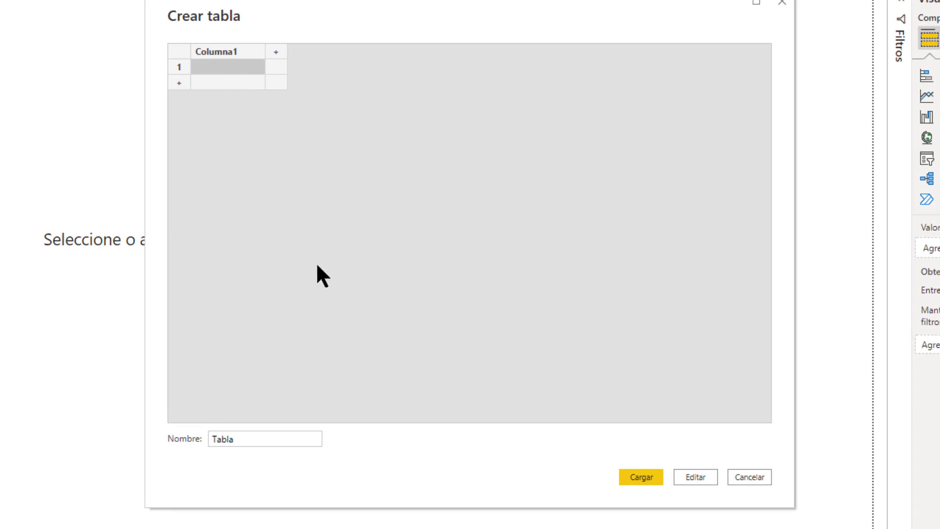
pyautogui.click(272, 437)
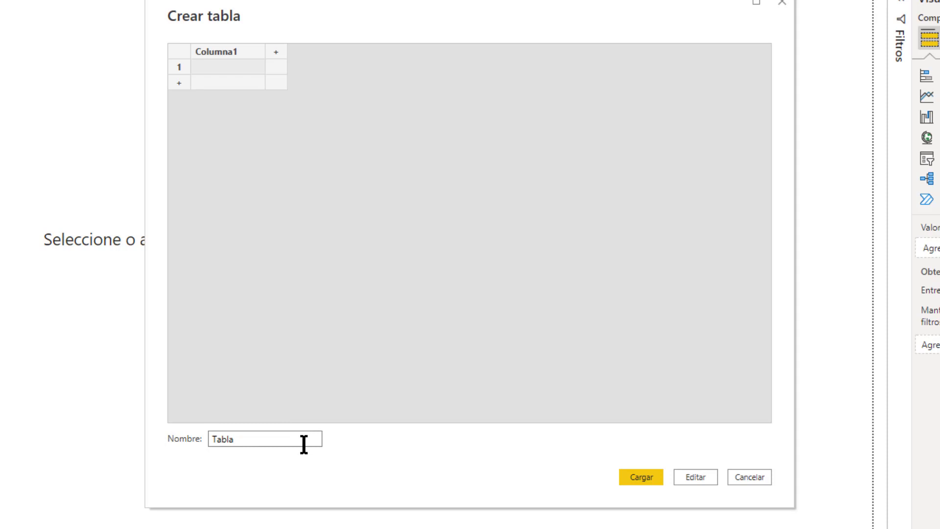
pyautogui.doubleClick(303, 444)
pyautogui.write('CONTENEDOR DE ME')
pyautogui.write('DIDAS')
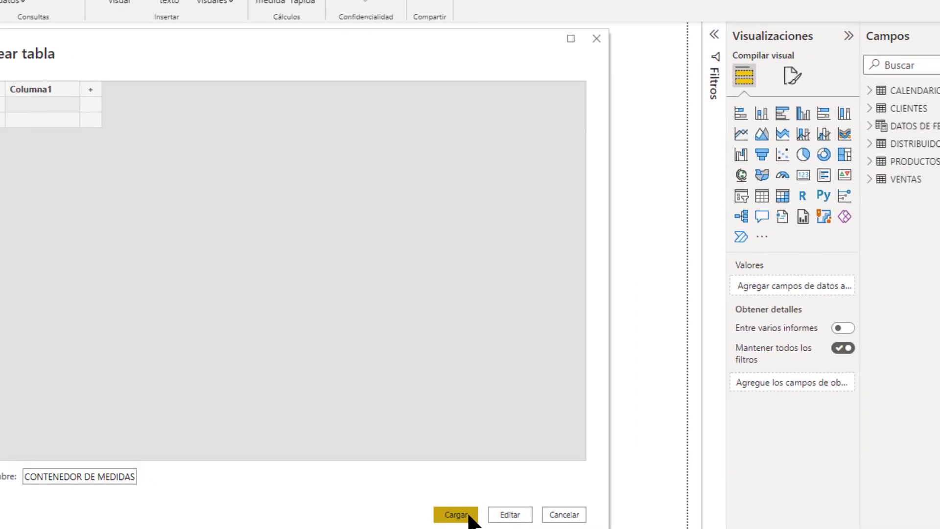
pyautogui.click(641, 477)
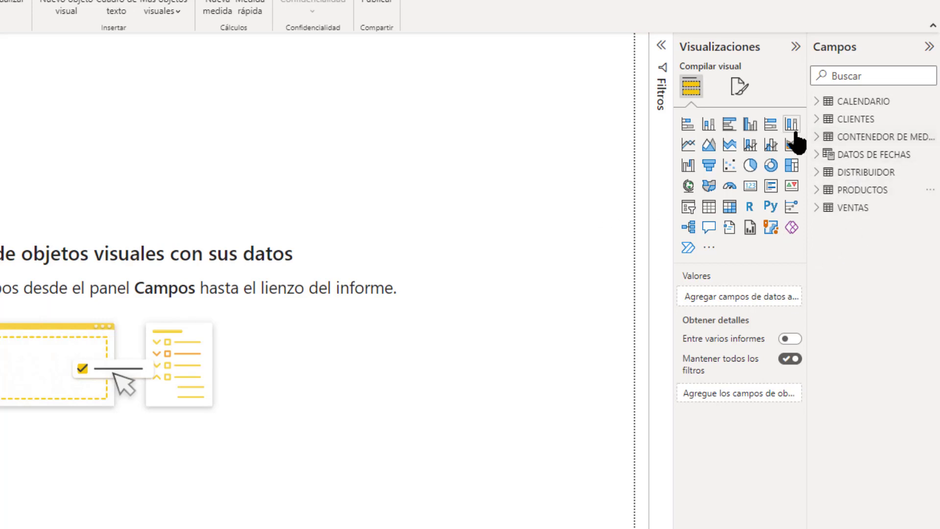
# - Widen the Campos pane and expand CONTENEDOR DE MEDIDAS and VENTAS to inspect their fields
pyautogui.moveTo(806, 142); pyautogui.dragTo(743, 142)
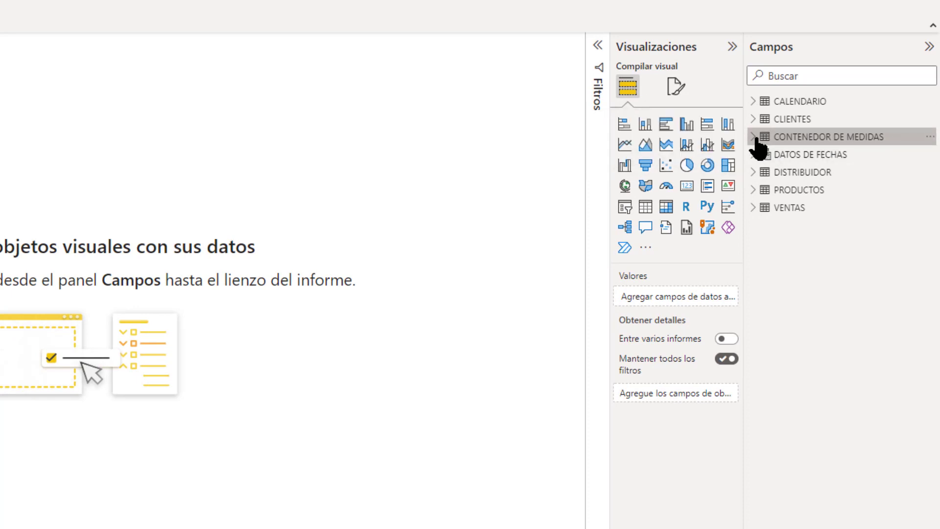
pyautogui.click(759, 138)
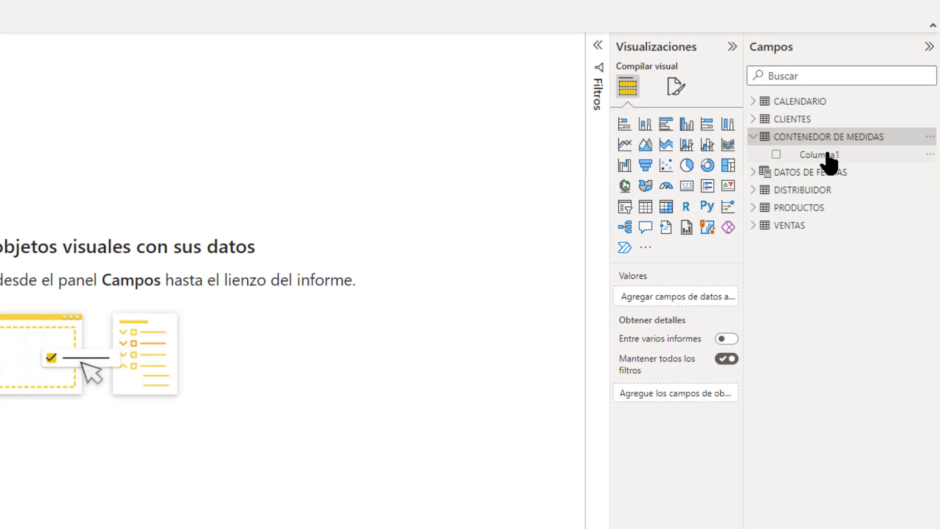
pyautogui.click(754, 138)
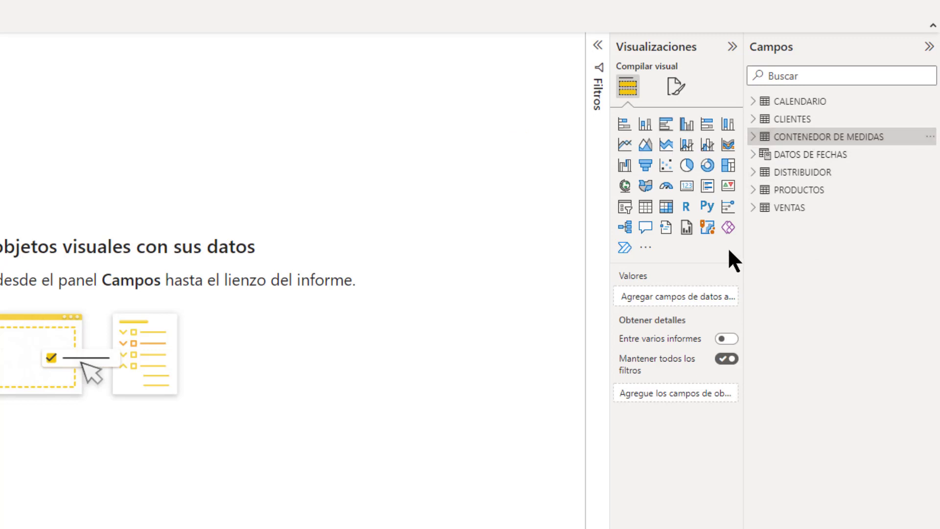
pyautogui.click(754, 207)
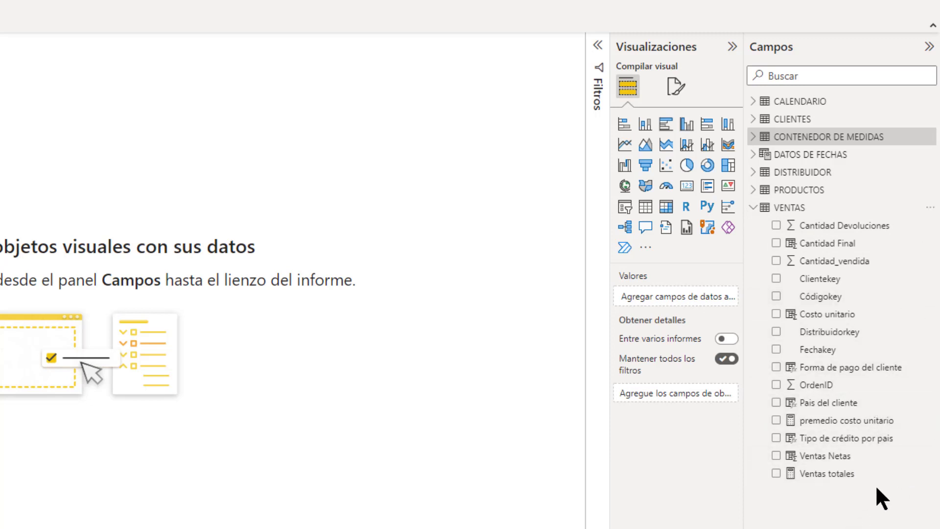
# - Try dragging Ventas totales into CONTENEDOR DE MEDIDAS, then switch to the Model view diagram
pyautogui.moveTo(846, 482); pyautogui.dragTo(827, 92)
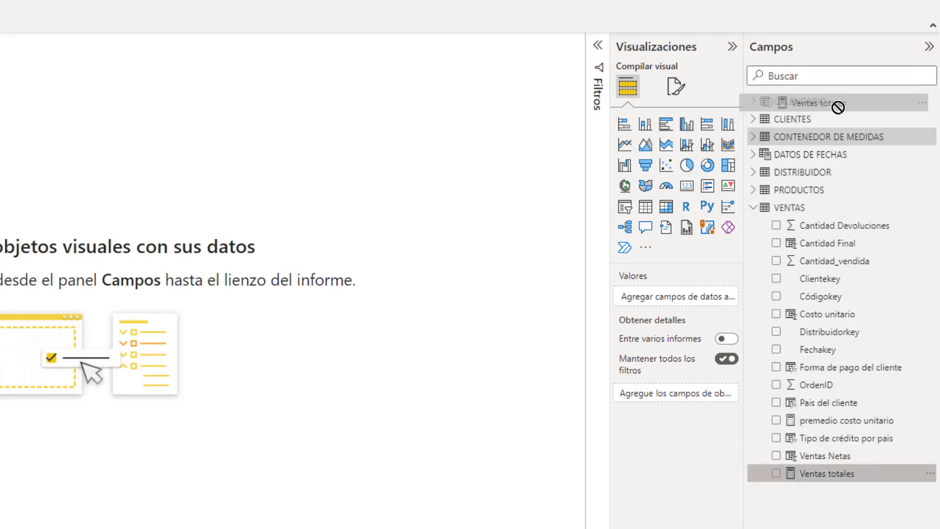
pyautogui.moveTo(826, 92)
pyautogui.mouseDown()
pyautogui.moveTo(852, 146)
pyautogui.moveTo(849, 138)
pyautogui.mouseUp()
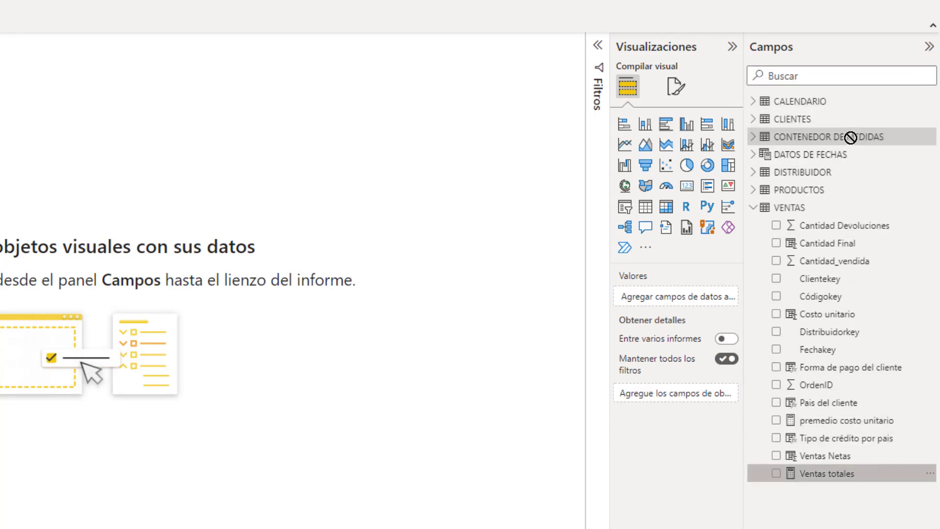
pyautogui.moveTo(828, 477); pyautogui.dragTo(851, 149)
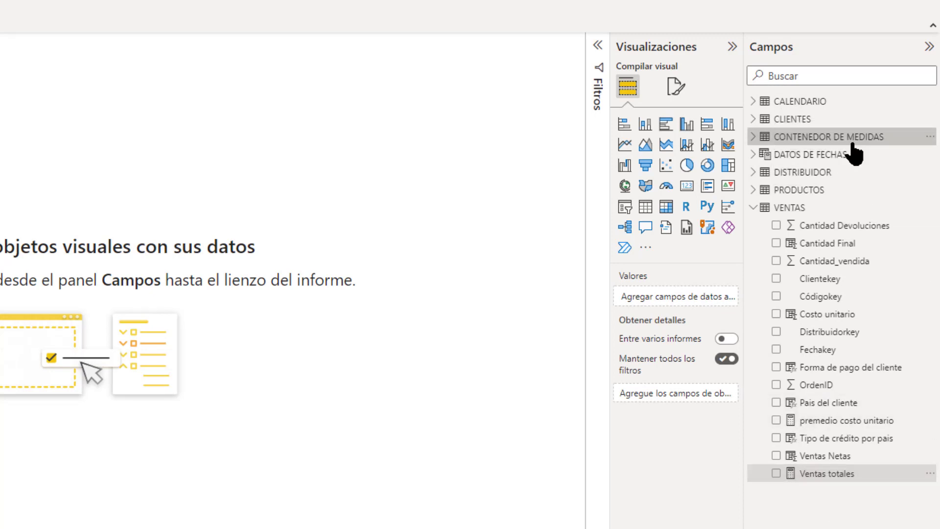
pyautogui.click(754, 137)
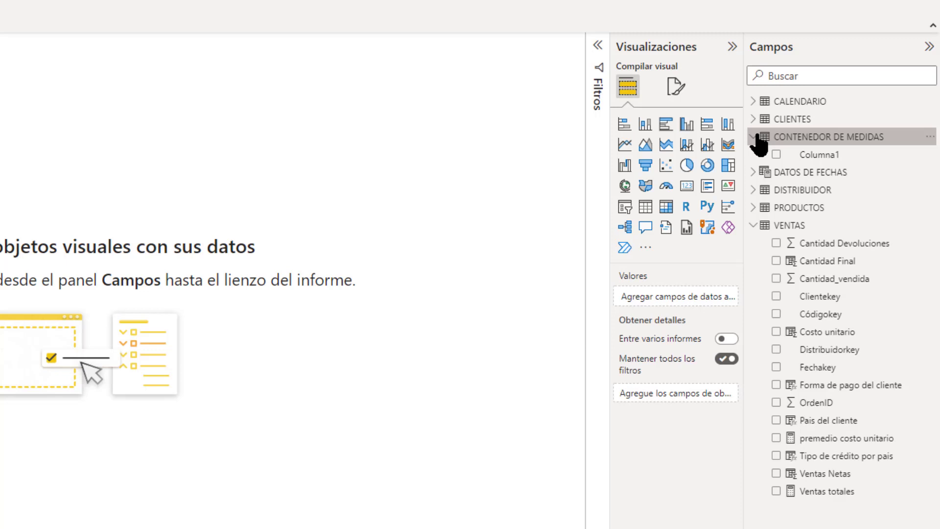
pyautogui.click(756, 137)
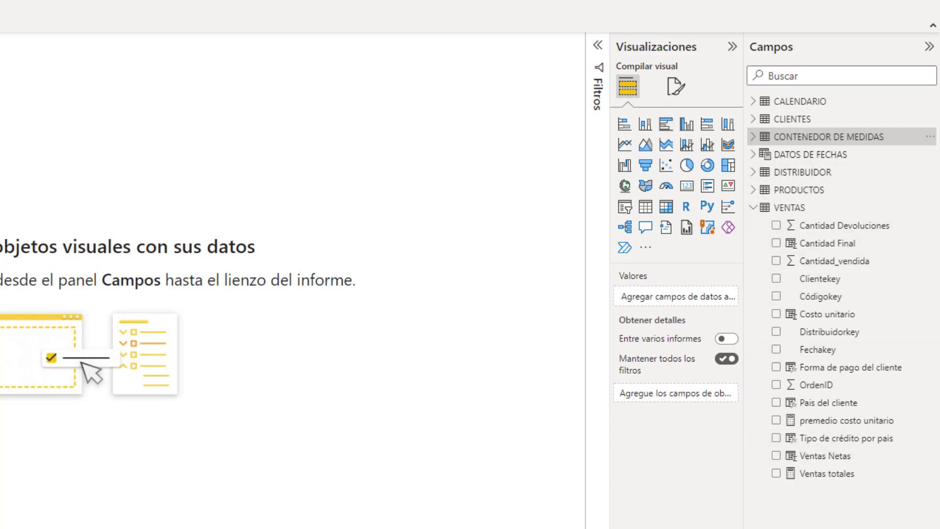
pyautogui.click(16, 191)
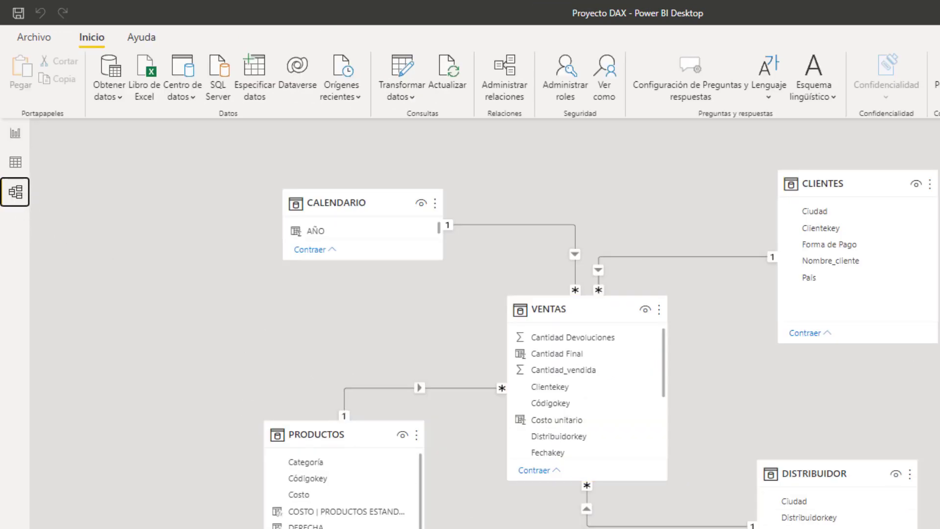
# - Move CONTENEDOR DE MEDIDAS left of CALENDARIO, make it taller, and lengthen the VENTAS card
pyautogui.hscroll(5, 484, 349)
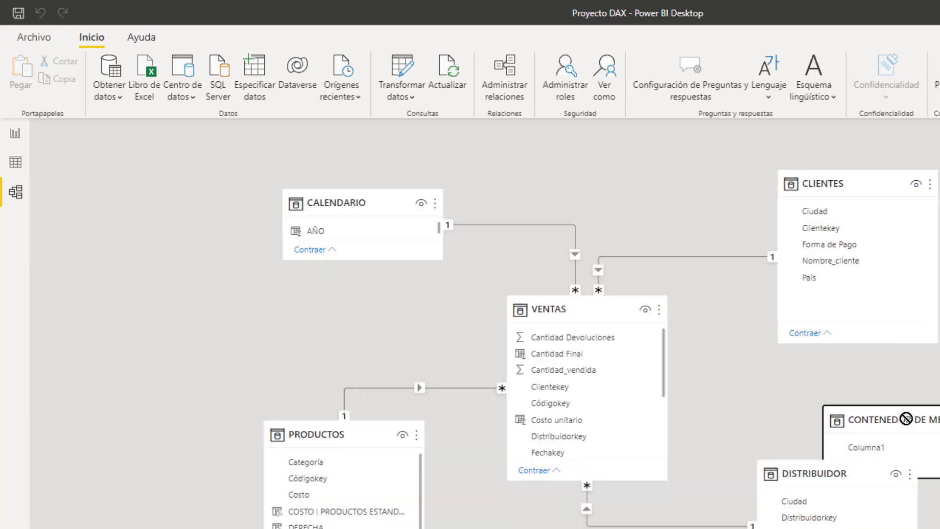
pyautogui.moveTo(861, 417); pyautogui.dragTo(159, 269)
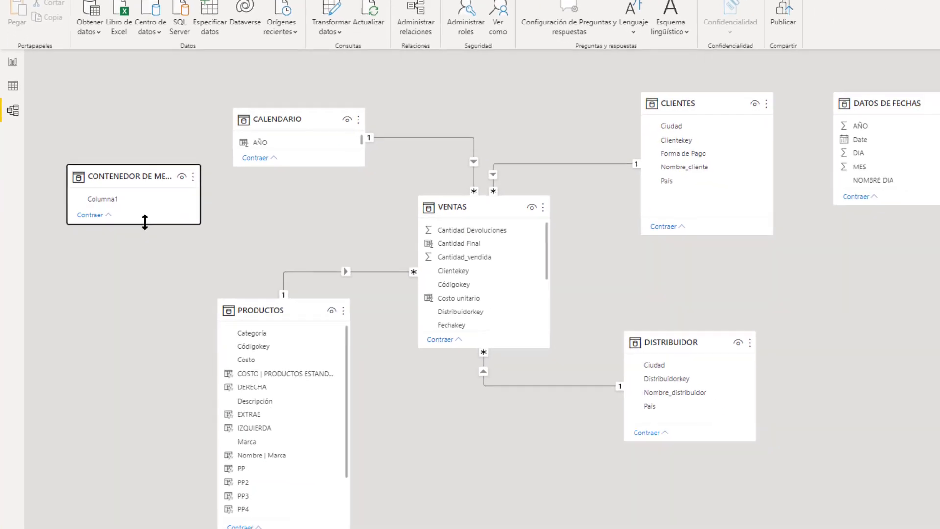
pyautogui.moveTo(145, 222); pyautogui.dragTo(144, 444)
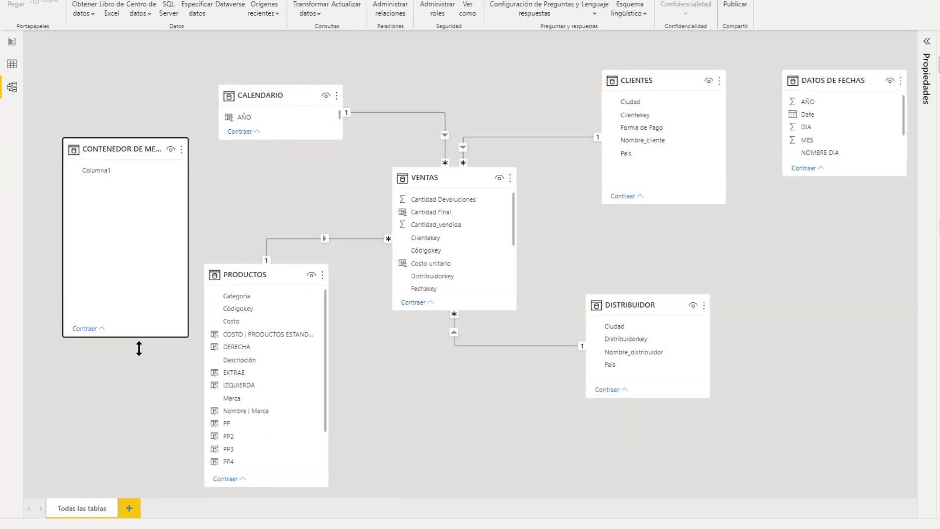
pyautogui.moveTo(111, 150); pyautogui.dragTo(100, 105)
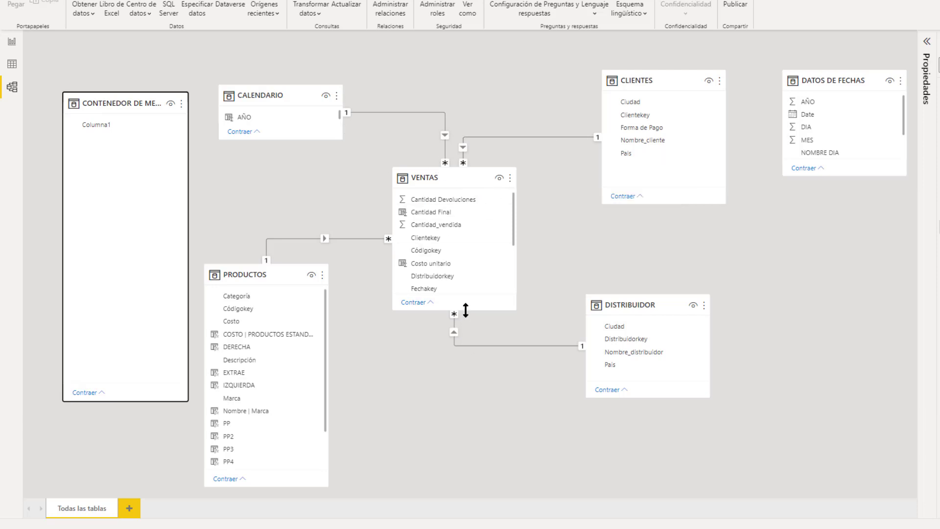
pyautogui.moveTo(466, 311)
pyautogui.mouseDown()
pyautogui.moveTo(445, 449)
pyautogui.moveTo(445, 397)
pyautogui.mouseUp()
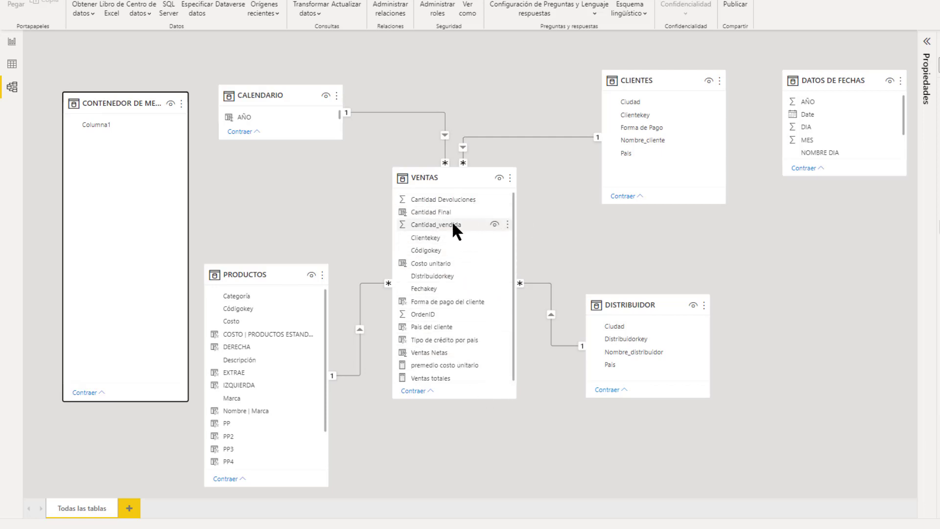
# - Select both VENTAS measures using Seleccionar medidas from the VENTAS table's context menu
pyautogui.rightClick(474, 222)
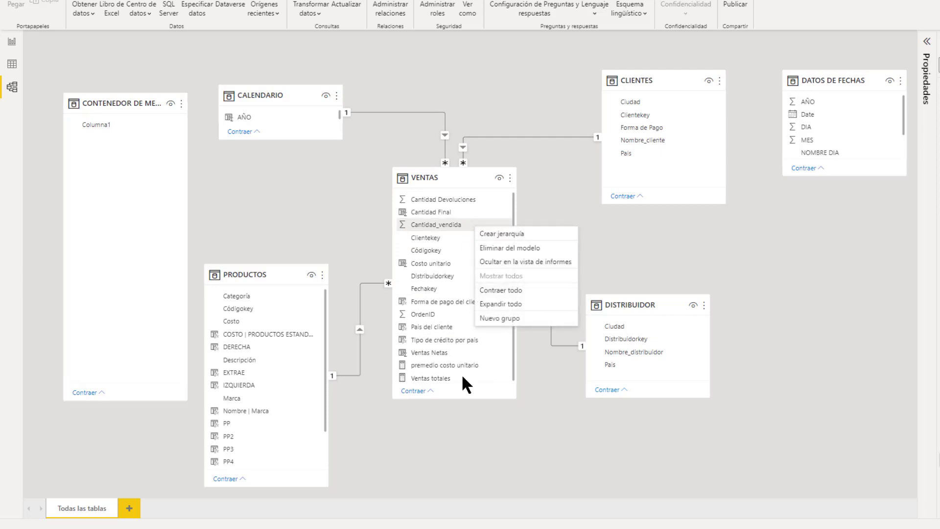
pyautogui.click(466, 177)
pyautogui.rightClick(463, 176)
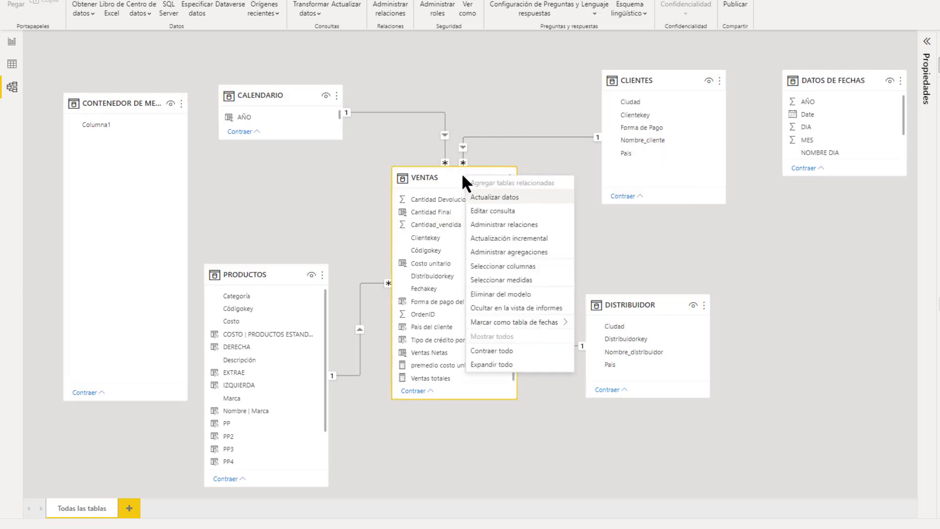
pyautogui.click(544, 293)
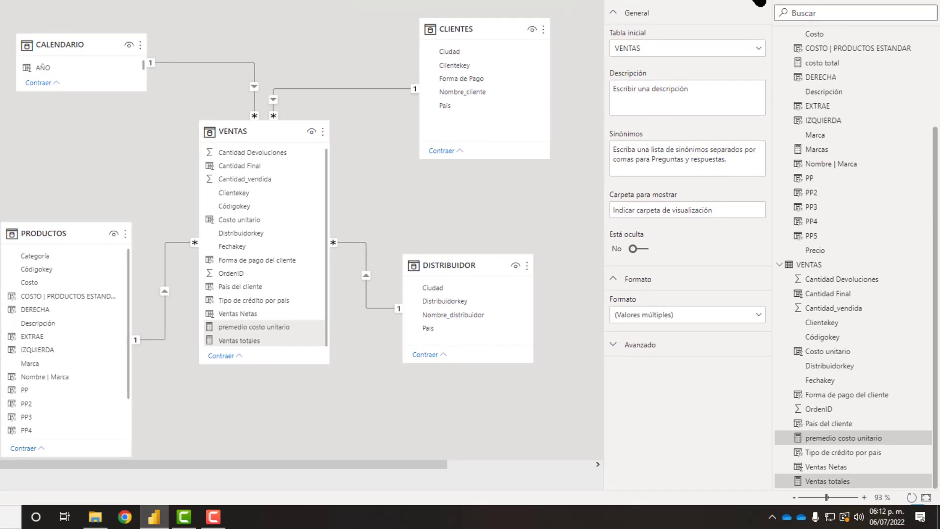
# - Hide Propiedades and drag Ventas totales and premedio costo unitario onto CONTENEDOR DE MEDIDAS
pyautogui.click(759, 4)
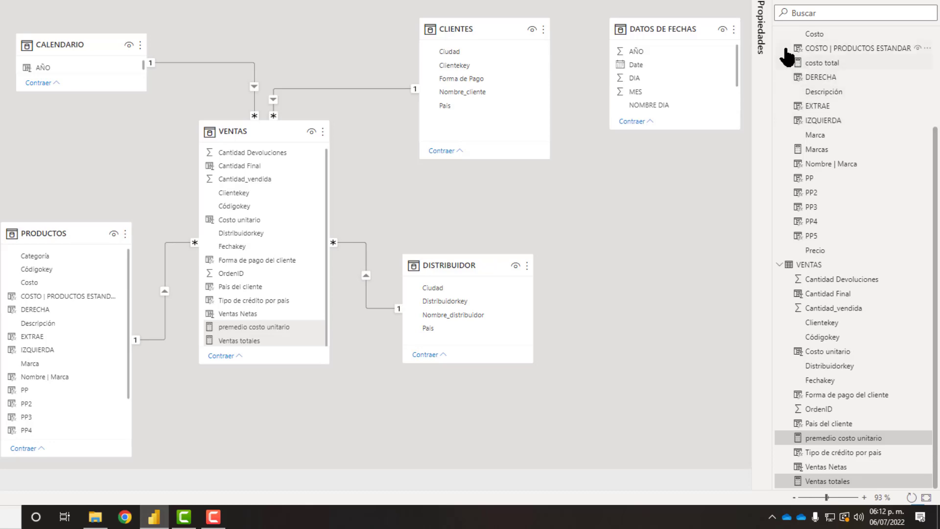
pyautogui.scroll(2, 786, 64)
pyautogui.scroll(1, 797, 98)
pyautogui.scroll(-1, 818, 203)
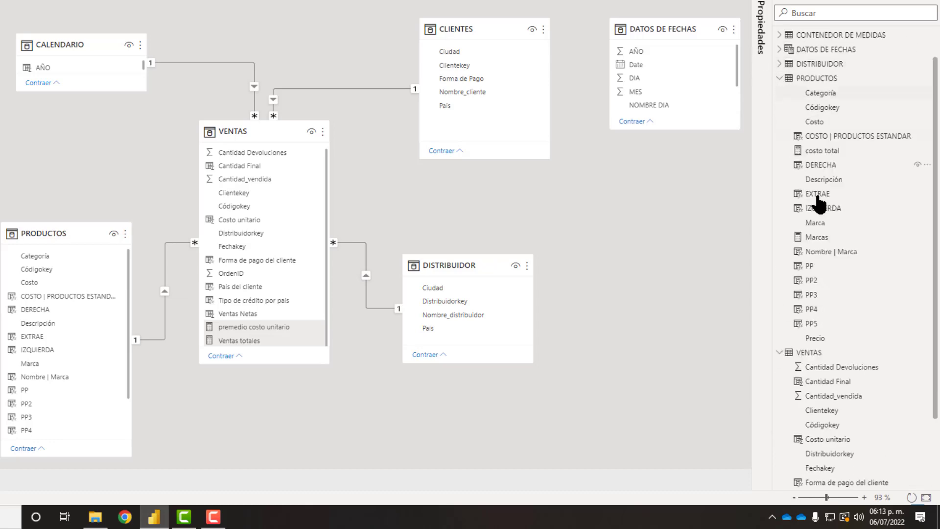
pyautogui.scroll(-3, 856, 294)
pyautogui.scroll(4, 837, 402)
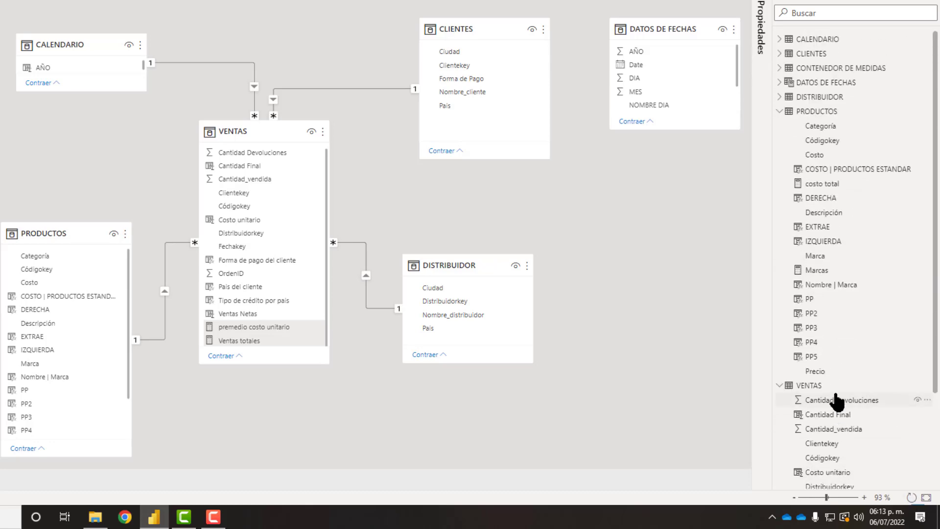
pyautogui.scroll(-3, 836, 402)
pyautogui.moveTo(867, 438)
pyautogui.mouseDown()
pyautogui.moveTo(868, 123)
pyautogui.moveTo(851, 63)
pyautogui.mouseUp()
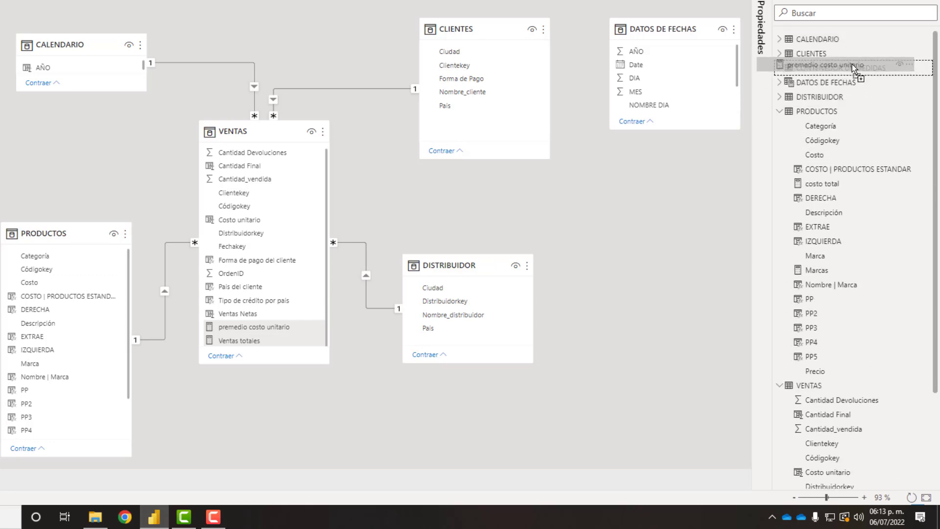
pyautogui.moveTo(852, 64); pyautogui.dragTo(862, 70)
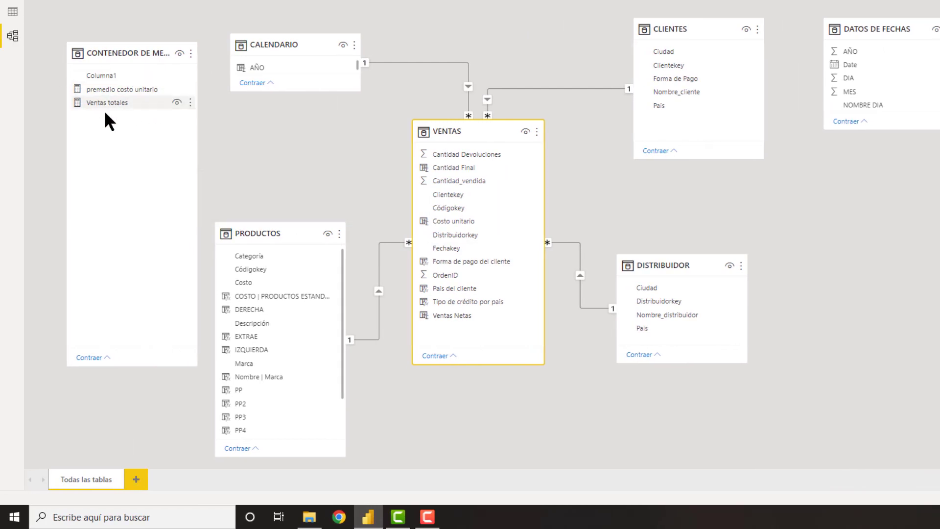
pyautogui.moveTo(69, 106)
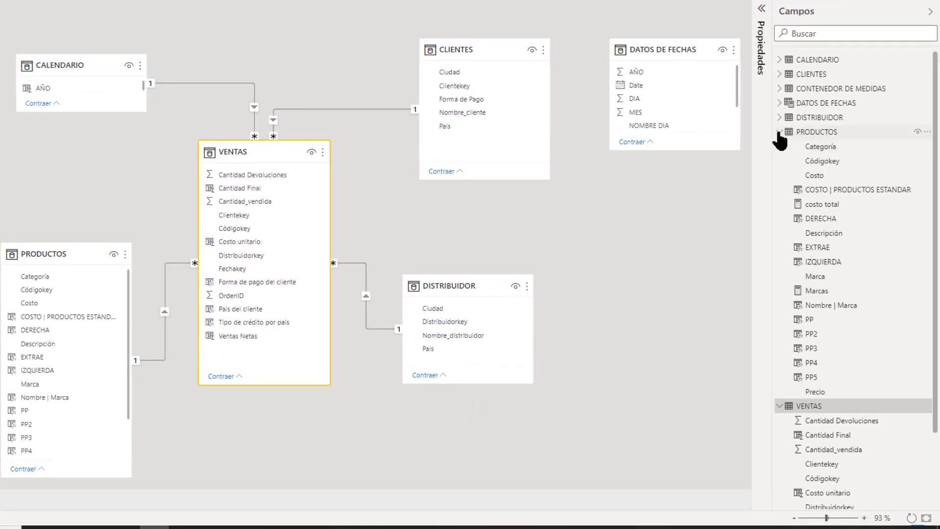
# - Reposition and enlarge the PRODUCTOS card, and try selecting the Marcas and costo total measures
pyautogui.click(779, 132)
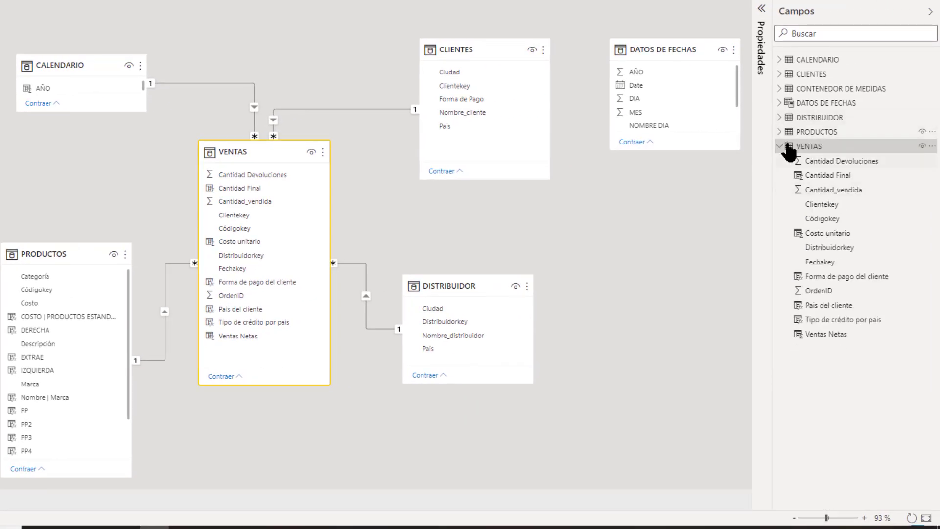
pyautogui.click(778, 143)
pyautogui.click(778, 132)
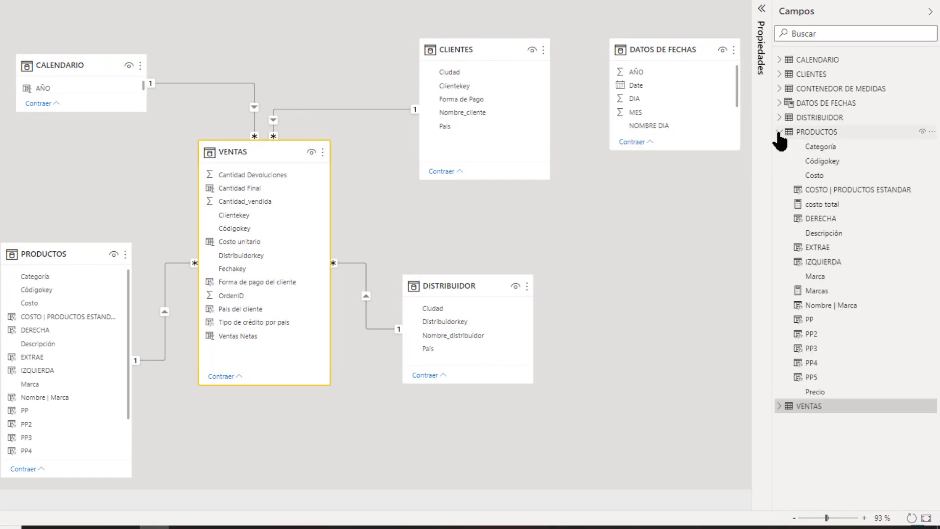
pyautogui.click(817, 293)
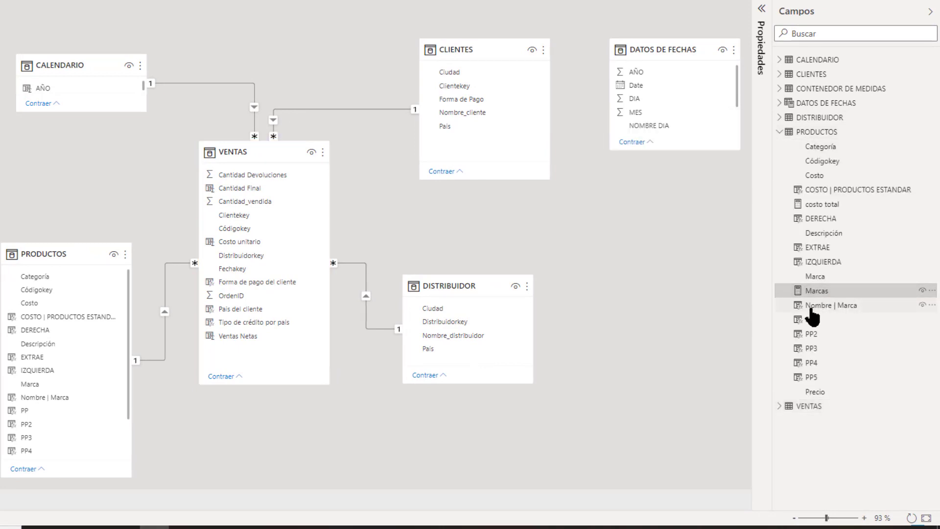
pyautogui.click(831, 210)
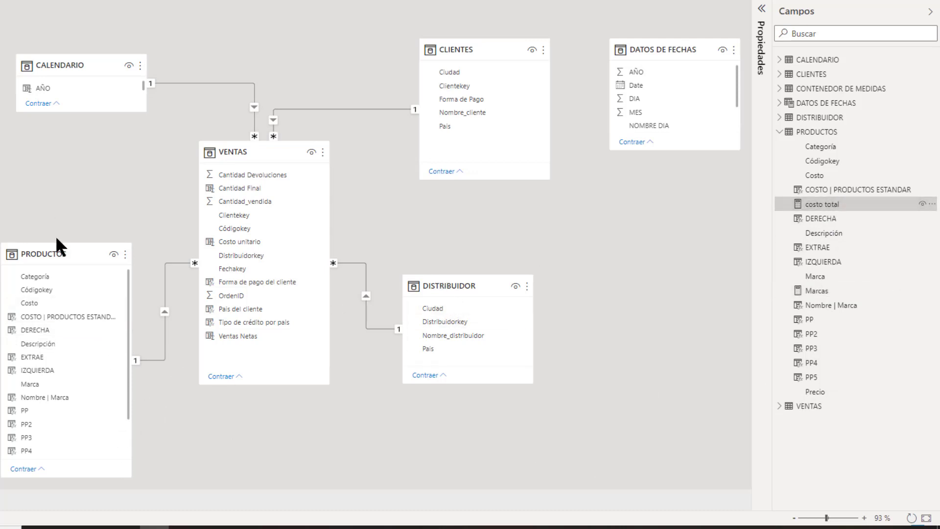
pyautogui.moveTo(57, 251); pyautogui.dragTo(69, 146)
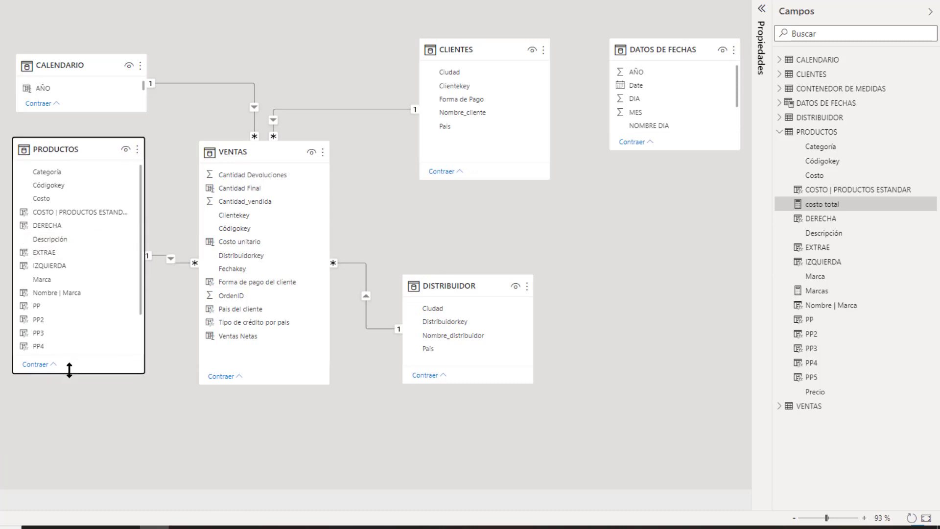
pyautogui.moveTo(71, 374); pyautogui.dragTo(69, 456)
pyautogui.moveTo(73, 400)
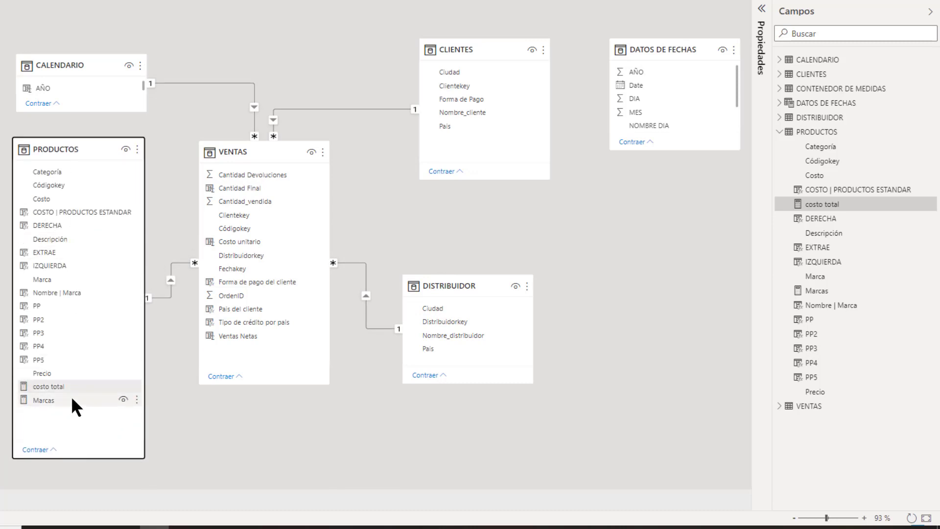
pyautogui.click(73, 398)
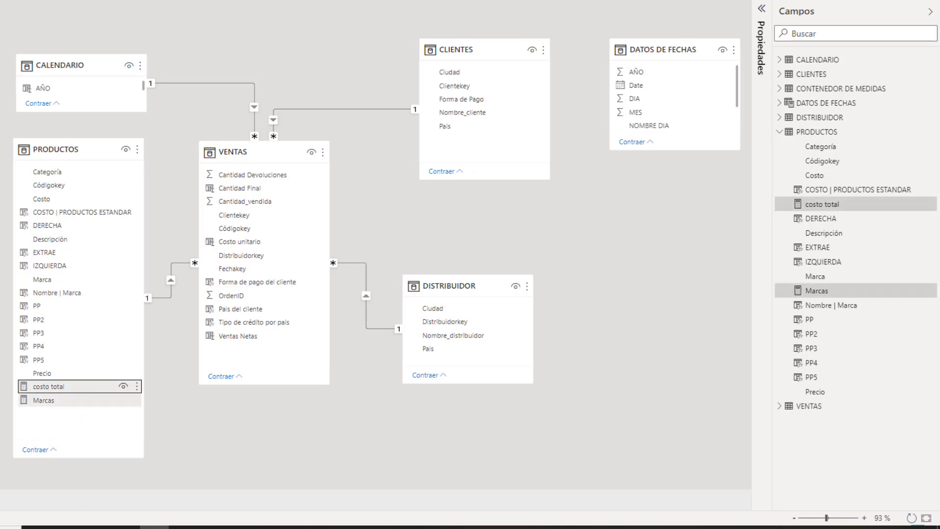
pyautogui.moveTo(849, 205)
pyautogui.mouseDown()
pyautogui.moveTo(842, 64)
pyautogui.moveTo(837, 209)
pyautogui.mouseUp()
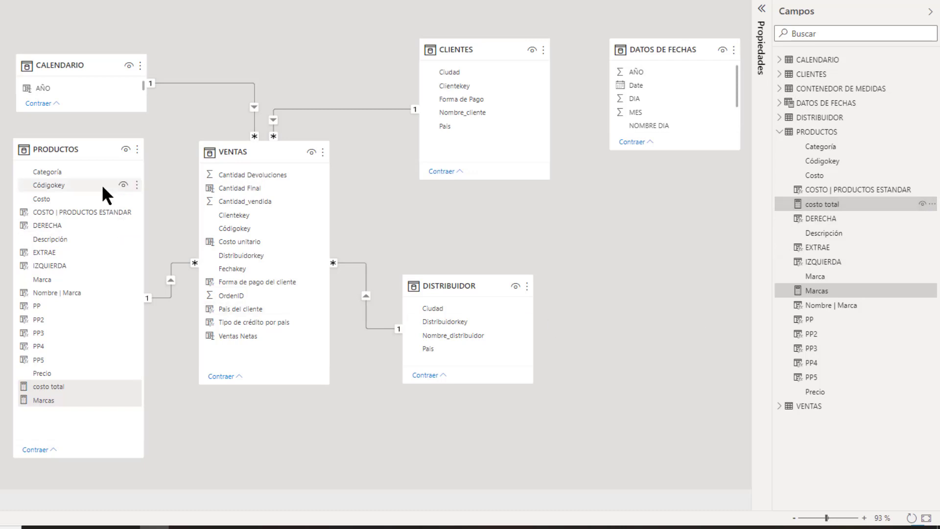
# - Select all PRODUCTOS measures with Seleccionar medidas and drag them onto CONTENEDOR DE MEDIDAS
pyautogui.rightClick(87, 149)
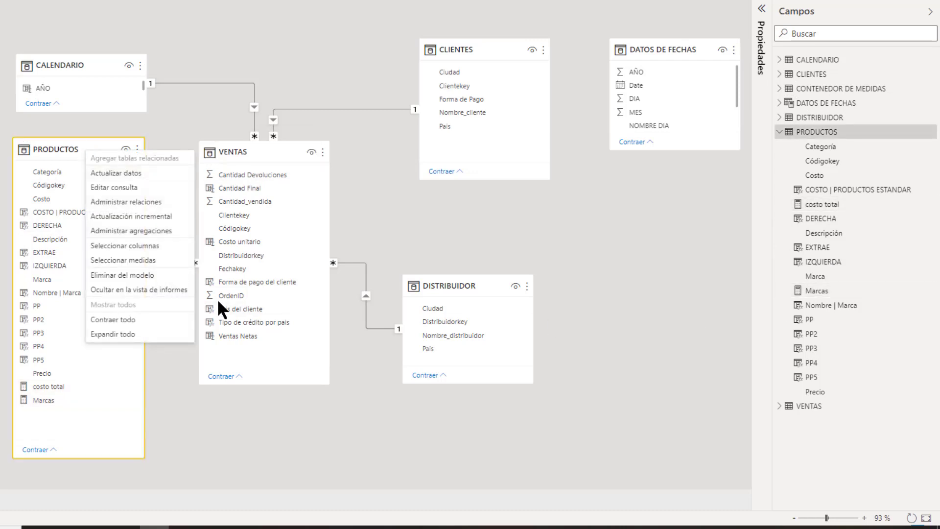
pyautogui.click(151, 259)
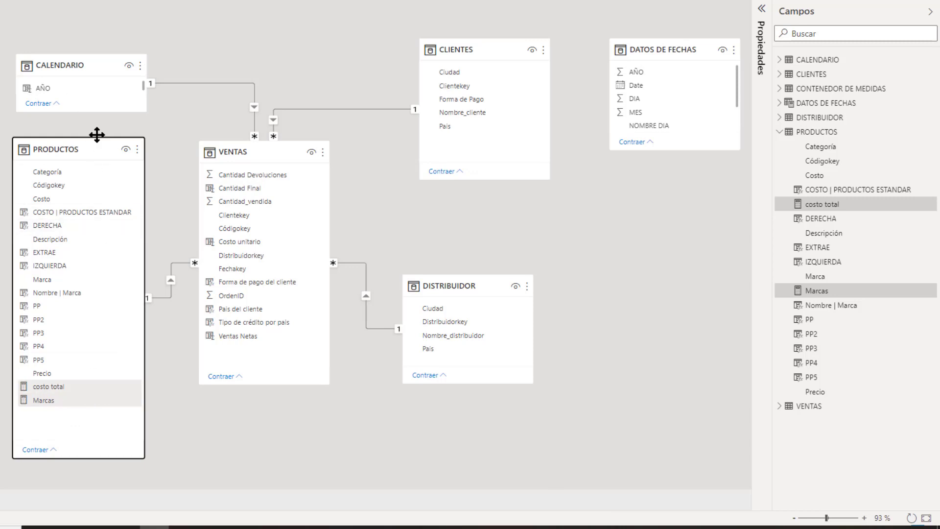
pyautogui.moveTo(56, 148)
pyautogui.rightClick(69, 149)
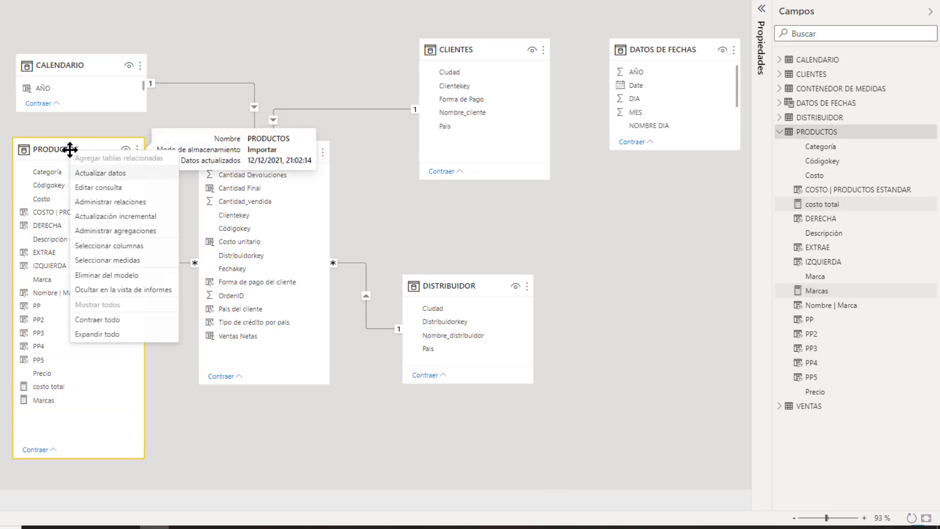
pyautogui.click(103, 424)
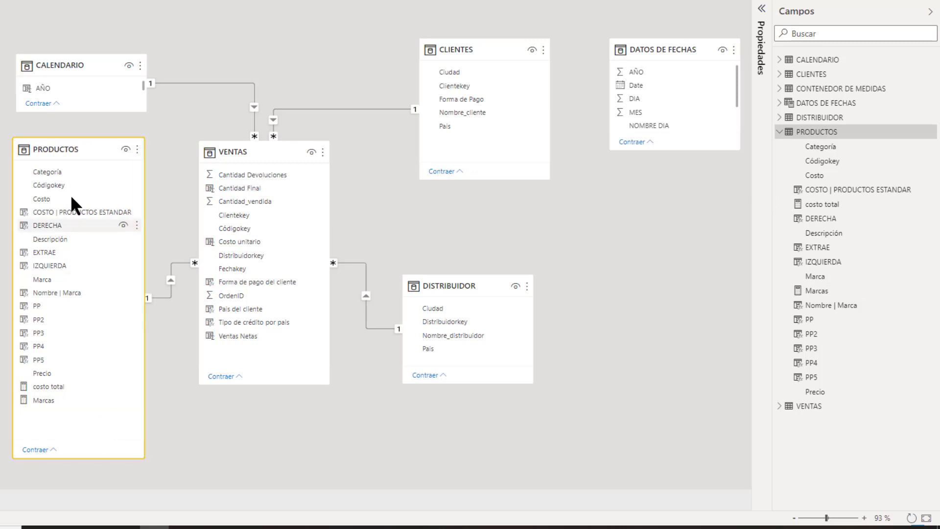
pyautogui.rightClick(89, 147)
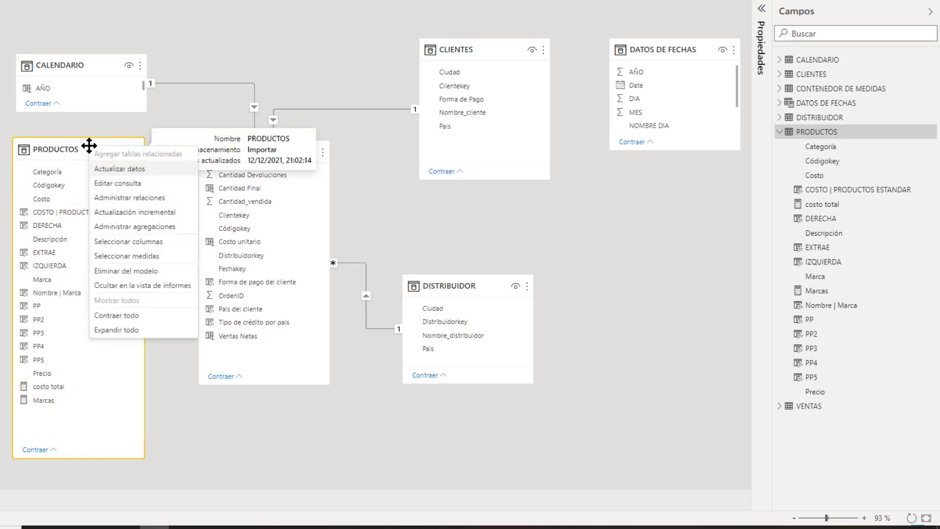
pyautogui.click(147, 255)
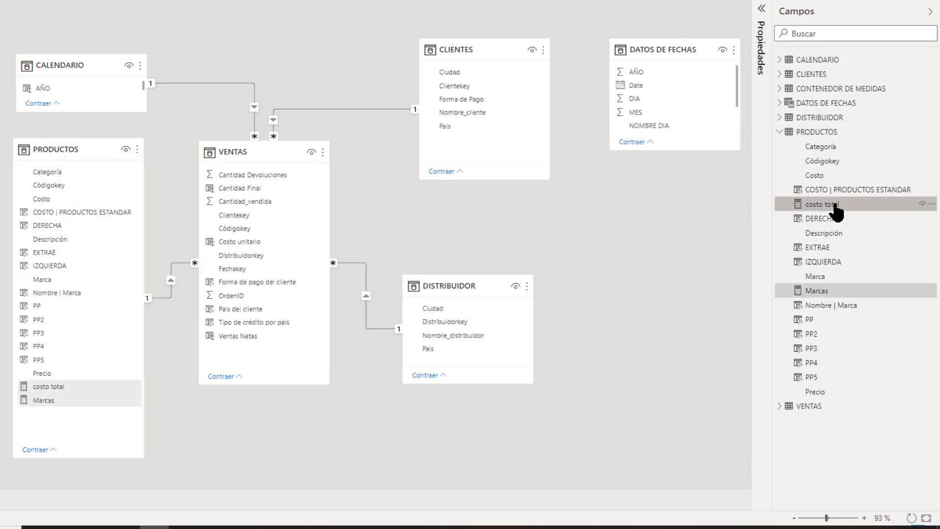
pyautogui.moveTo(835, 208); pyautogui.dragTo(857, 94)
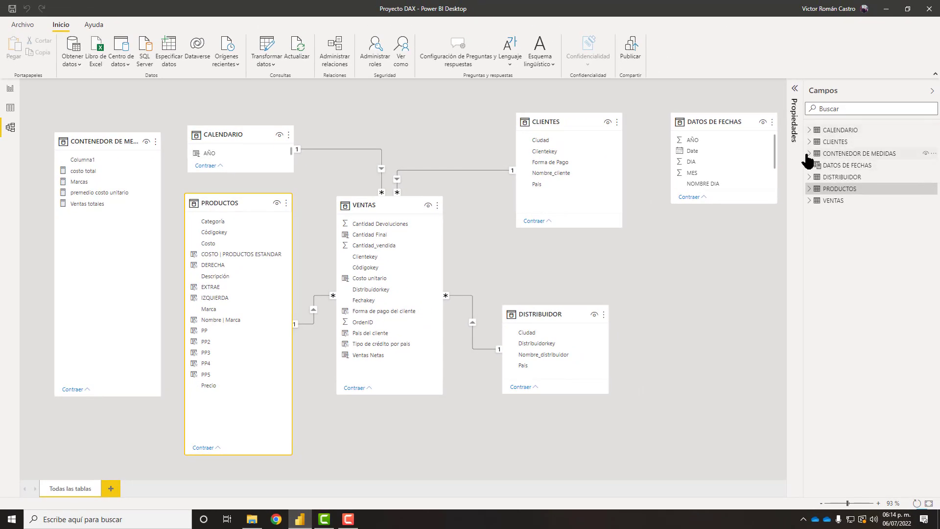
# - Expand CONTENEDOR DE MEDIDAS in Campos and select the leftover Columna1
pyautogui.click(808, 154)
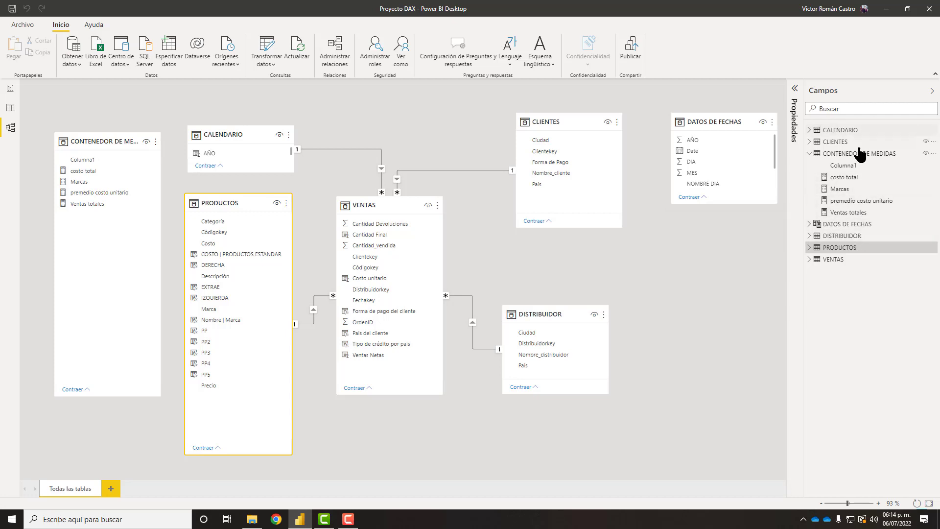
pyautogui.moveTo(858, 165)
pyautogui.click(840, 169)
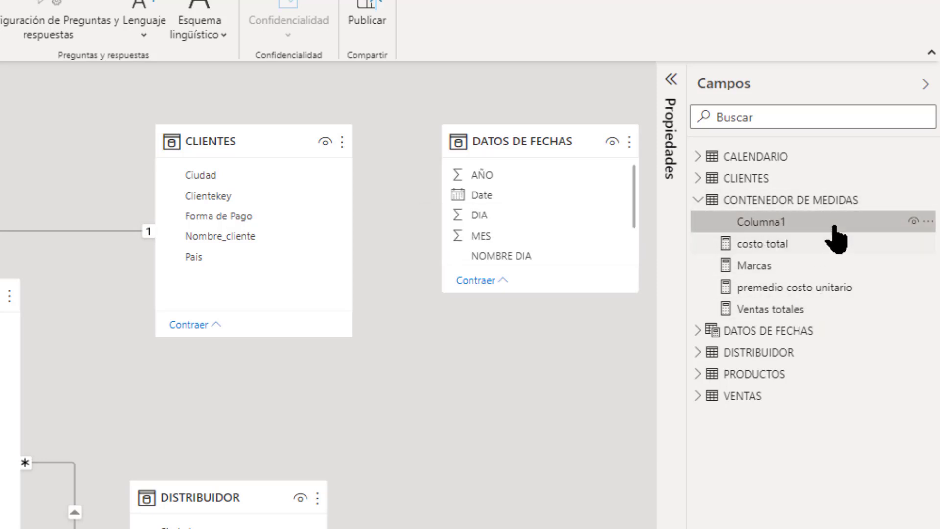
# - Delete Columna1 with Eliminar del modelo, confirm, and collapse CONTENEDOR DE MEDIDAS
pyautogui.rightClick(836, 235)
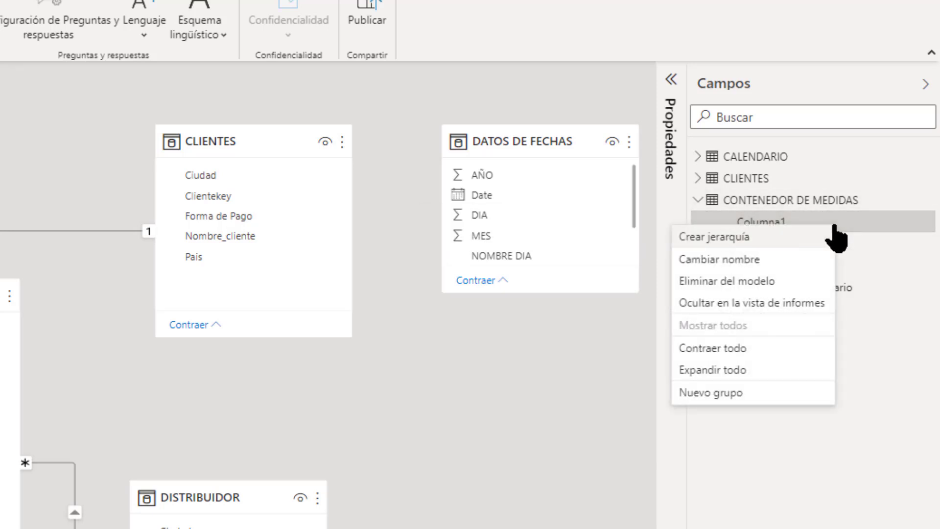
pyautogui.click(783, 278)
pyautogui.click(181, 433)
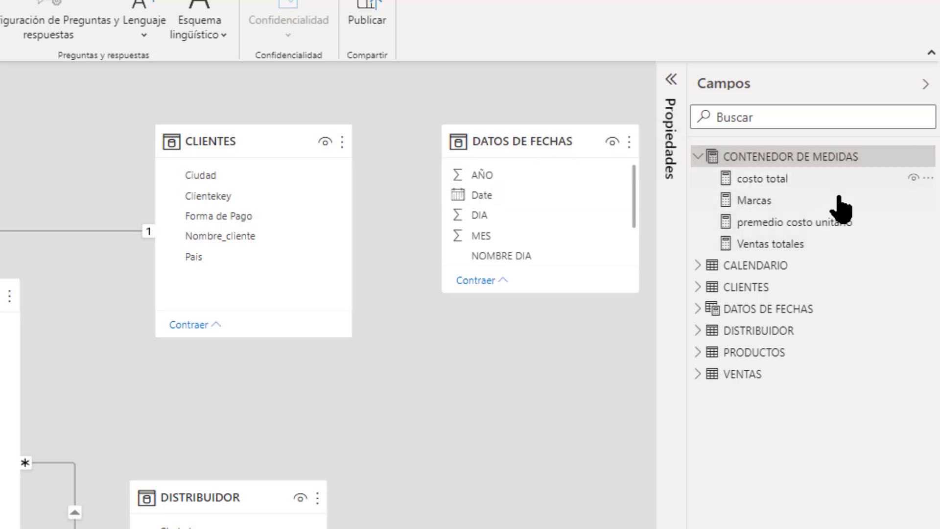
pyautogui.click(699, 157)
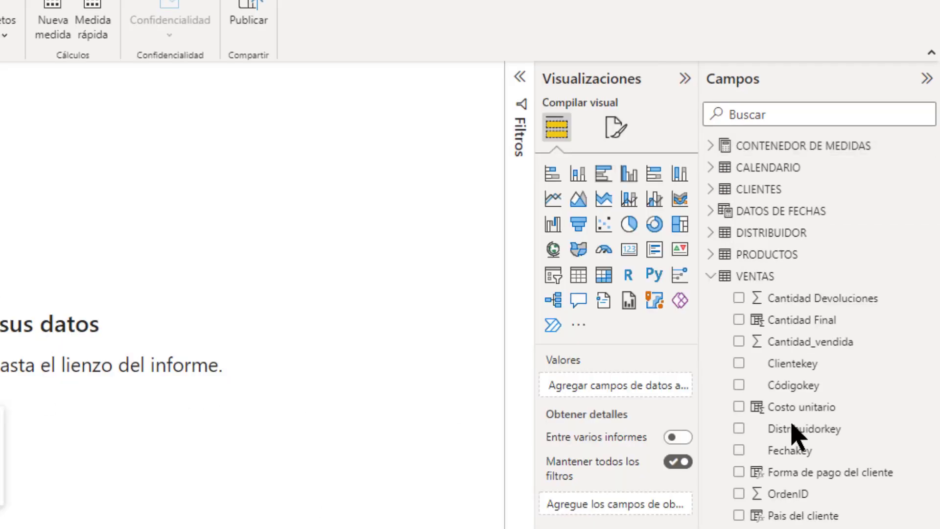
# - Insert and enlarge a clustered bar chart, putting Ventas totales on Eje X
pyautogui.click(714, 281)
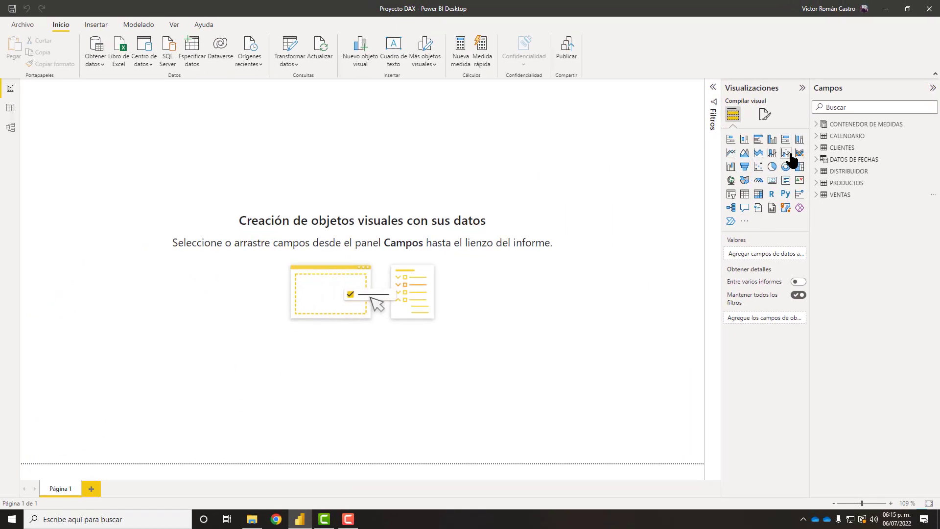
pyautogui.click(758, 140)
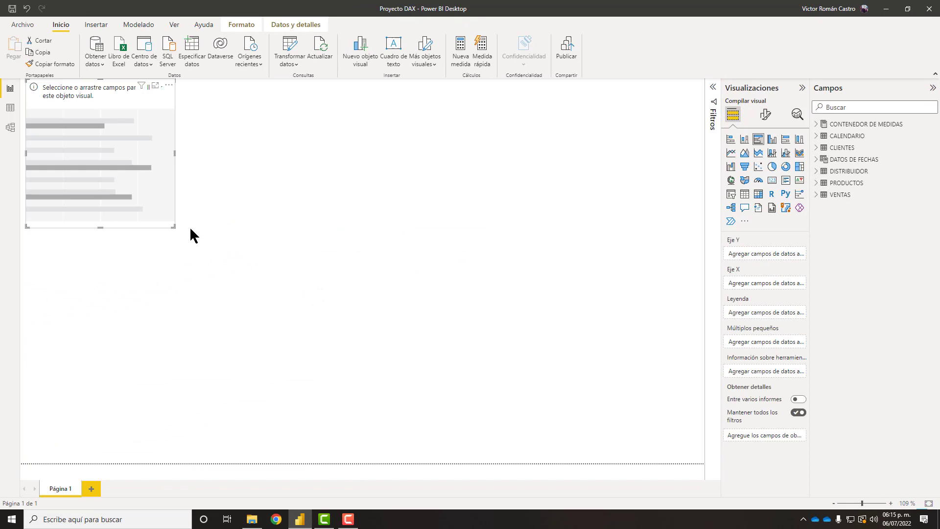
pyautogui.moveTo(175, 228); pyautogui.dragTo(262, 299)
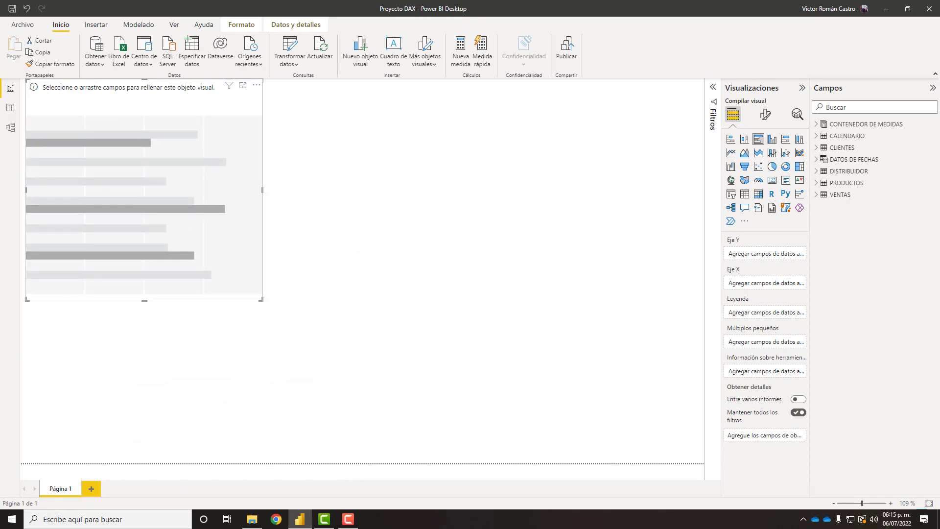
pyautogui.click(817, 126)
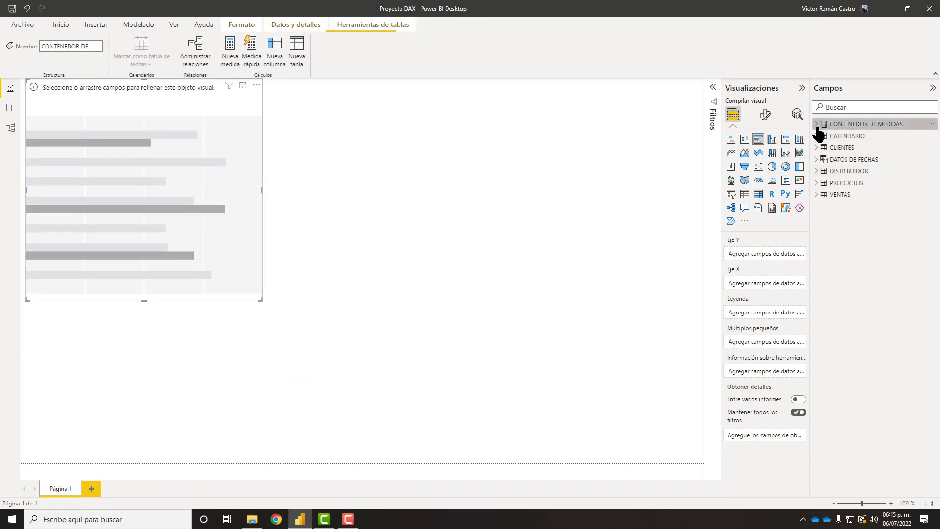
pyautogui.click(814, 124)
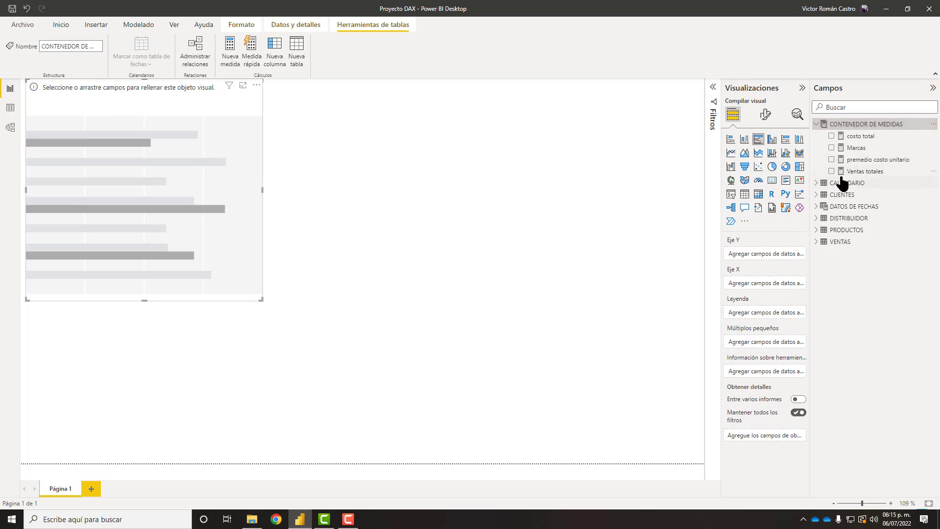
pyautogui.moveTo(862, 174)
pyautogui.mouseDown()
pyautogui.moveTo(777, 317)
pyautogui.moveTo(763, 283)
pyautogui.mouseUp()
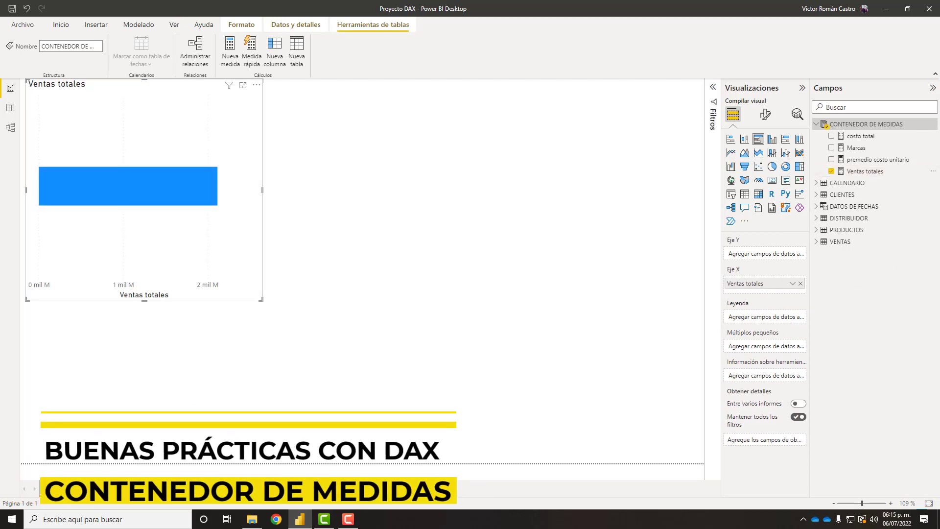
# - Put CLIENTES Nombre_cliente on Eje Y and make the bar chart shorter
pyautogui.click(818, 124)
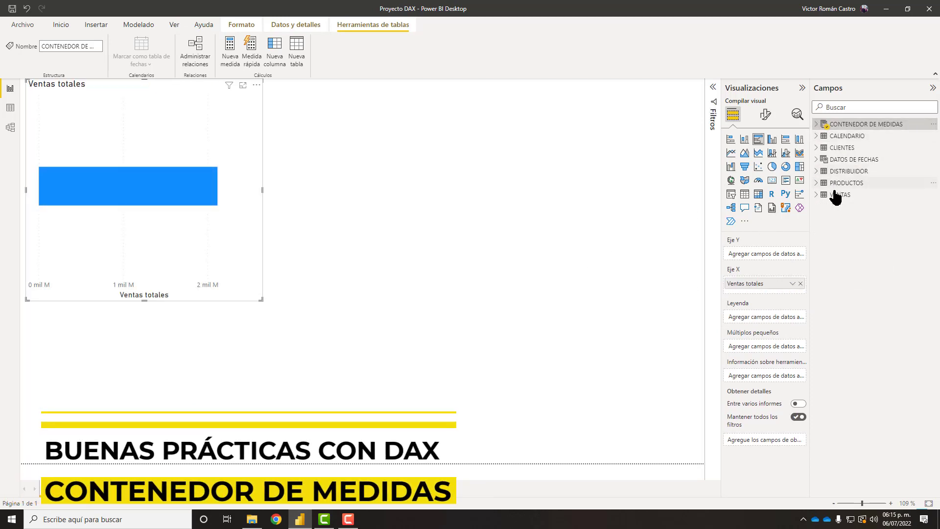
pyautogui.click(820, 148)
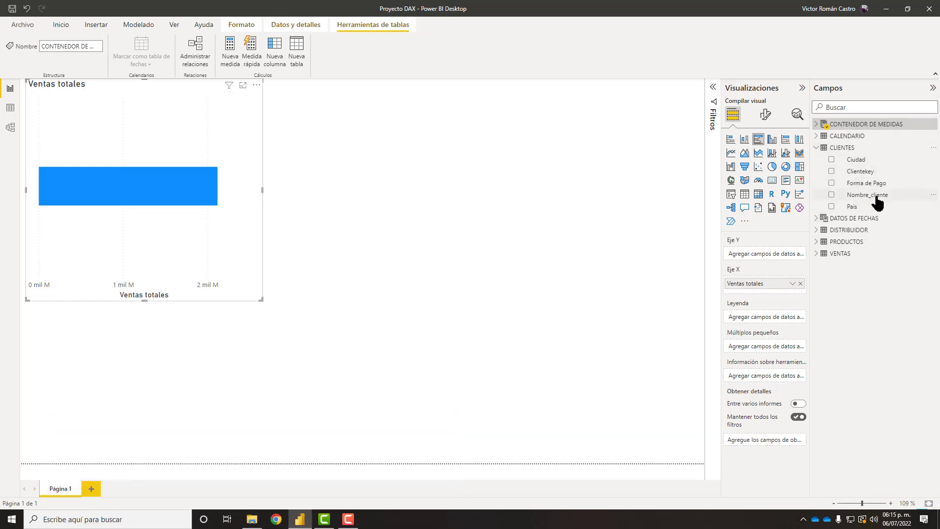
pyautogui.moveTo(876, 197); pyautogui.dragTo(764, 254)
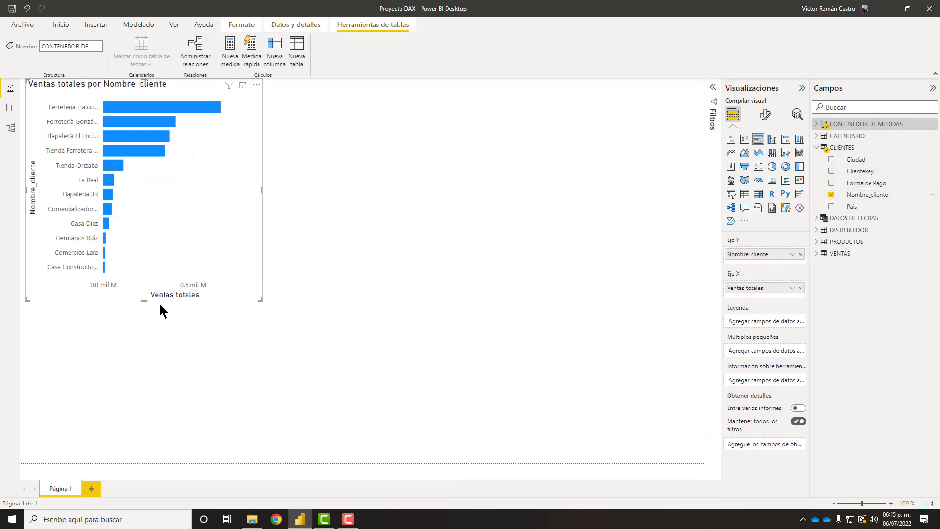
pyautogui.moveTo(145, 300); pyautogui.dragTo(170, 276)
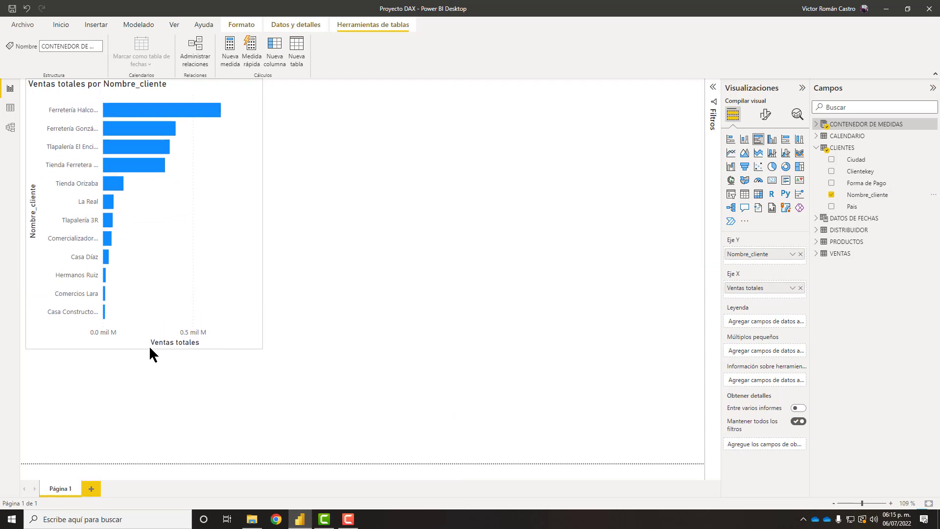
pyautogui.moveTo(170, 271); pyautogui.dragTo(171, 271)
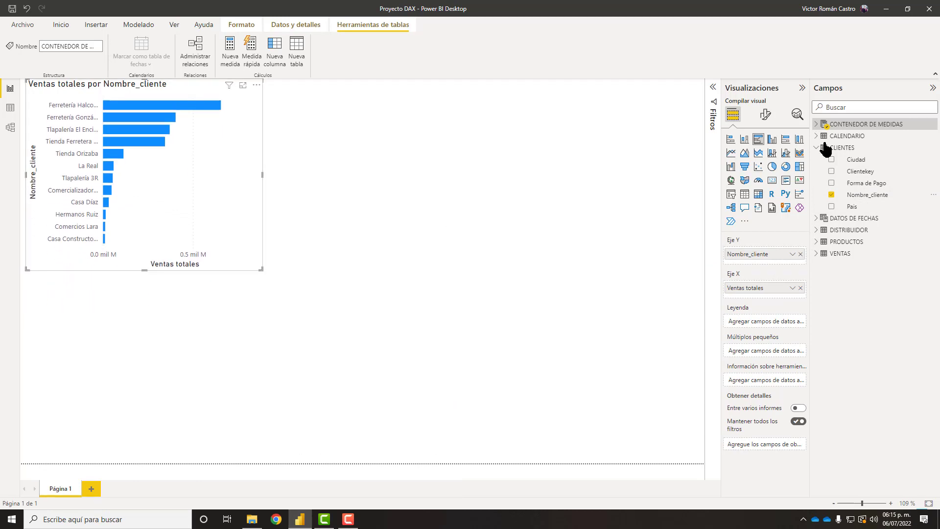
pyautogui.click(815, 148)
pyautogui.click(816, 123)
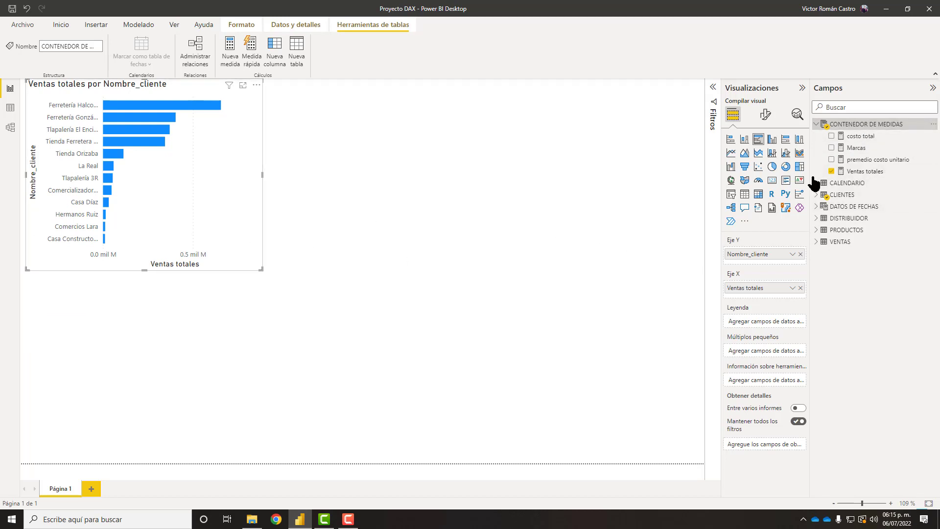
pyautogui.click(639, 239)
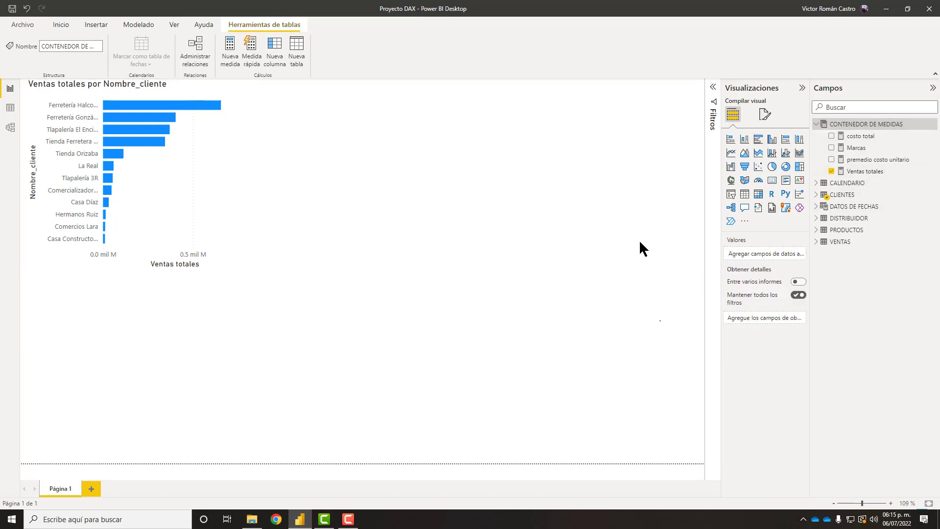
# - Add a resized card at the top middle showing premedio costo unitario (234.09)
pyautogui.click(772, 180)
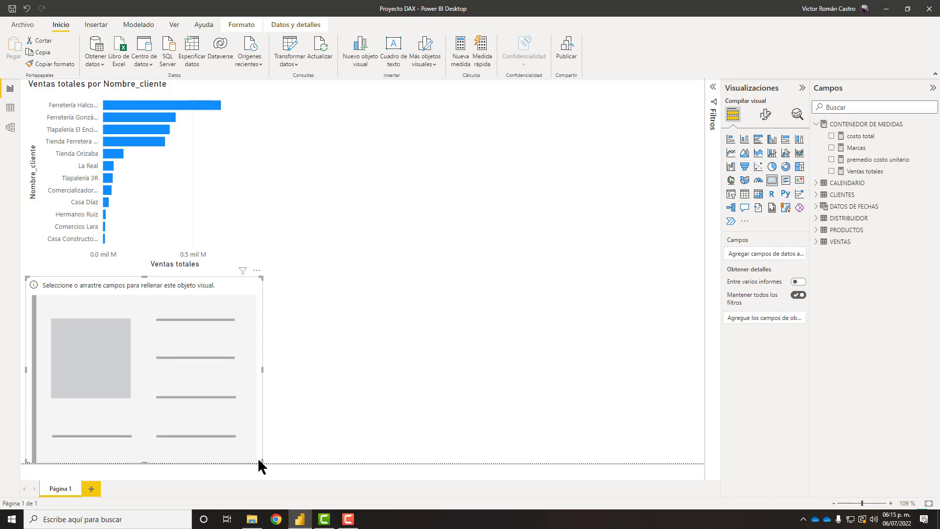
pyautogui.moveTo(262, 461); pyautogui.dragTo(212, 363)
pyautogui.moveTo(29, 325)
pyautogui.mouseDown()
pyautogui.moveTo(292, 120)
pyautogui.moveTo(270, 120)
pyautogui.mouseUp()
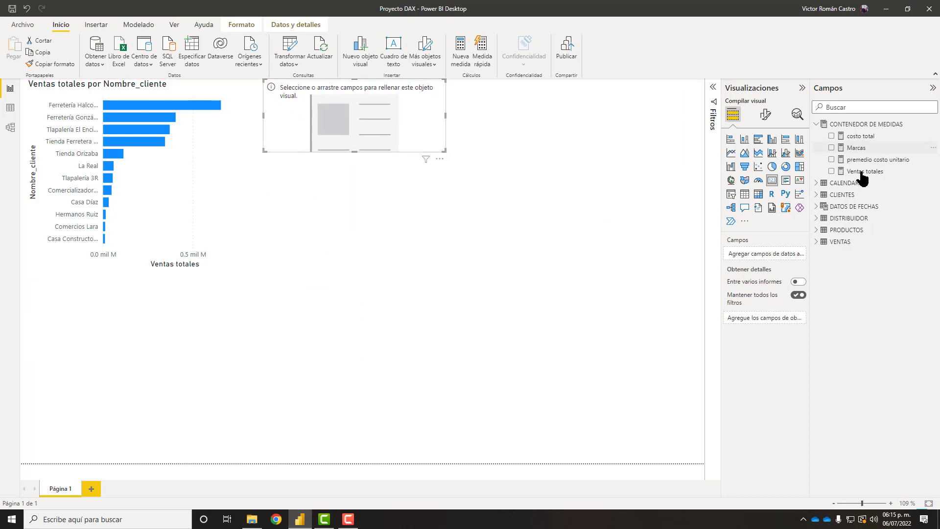
pyautogui.moveTo(876, 159)
pyautogui.mouseDown()
pyautogui.moveTo(395, 133)
pyautogui.moveTo(400, 120)
pyautogui.mouseUp()
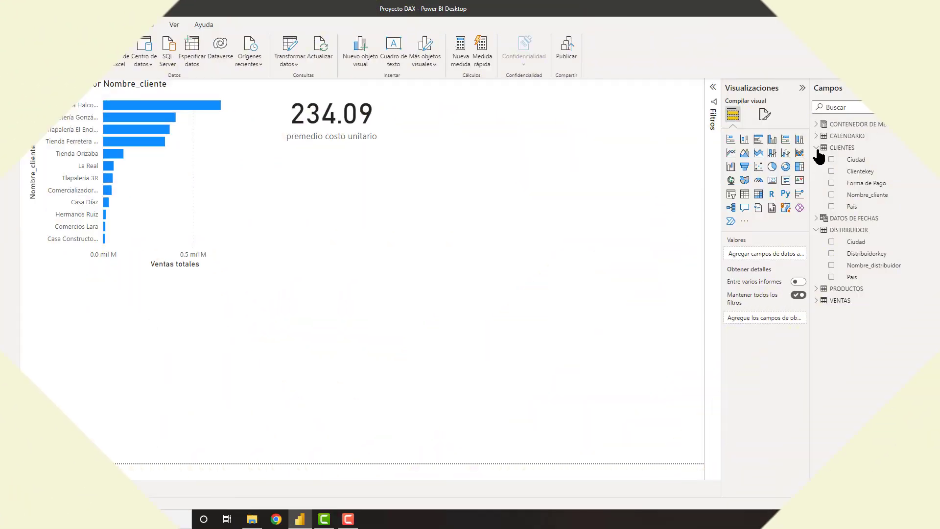
pyautogui.click(816, 125)
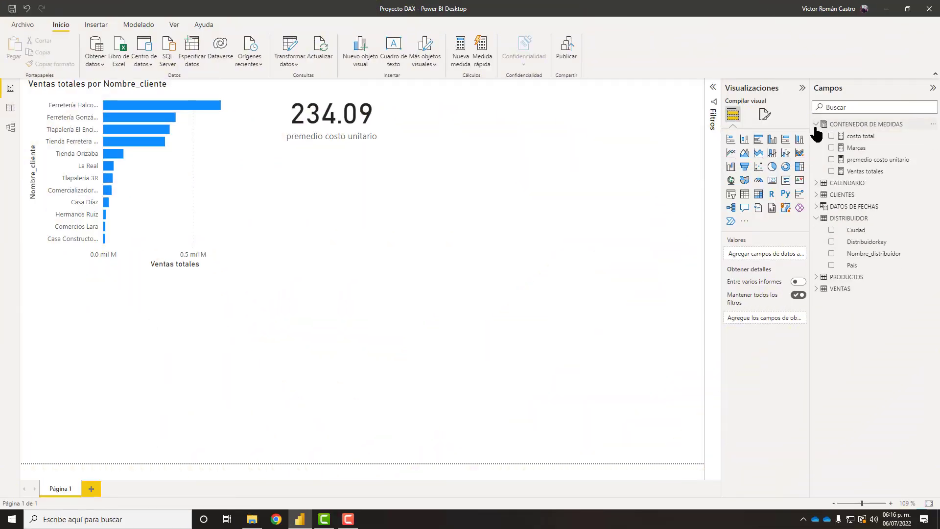
pyautogui.click(816, 218)
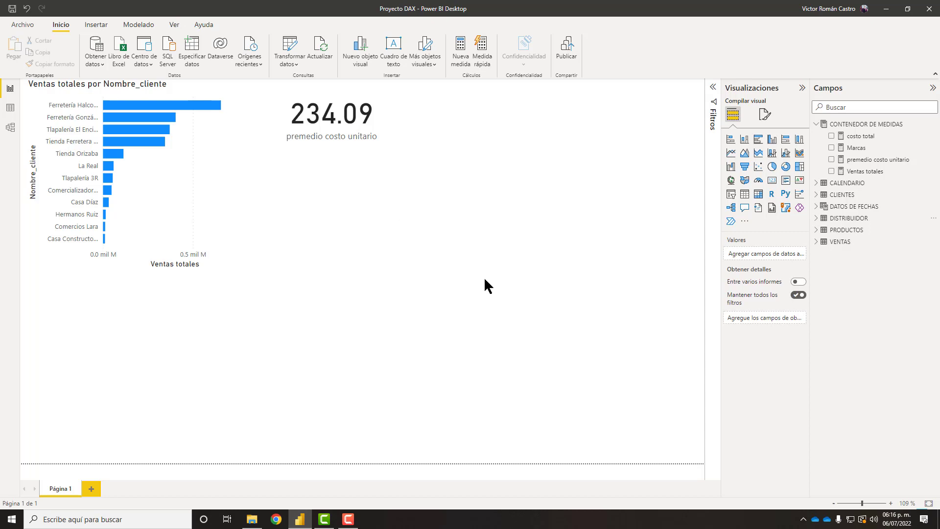
pyautogui.click(207, 198)
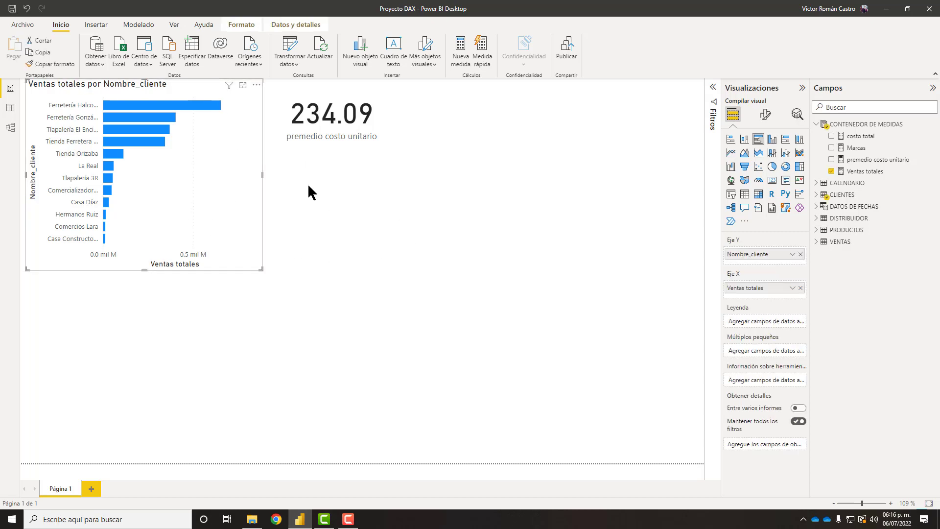
pyautogui.click(316, 139)
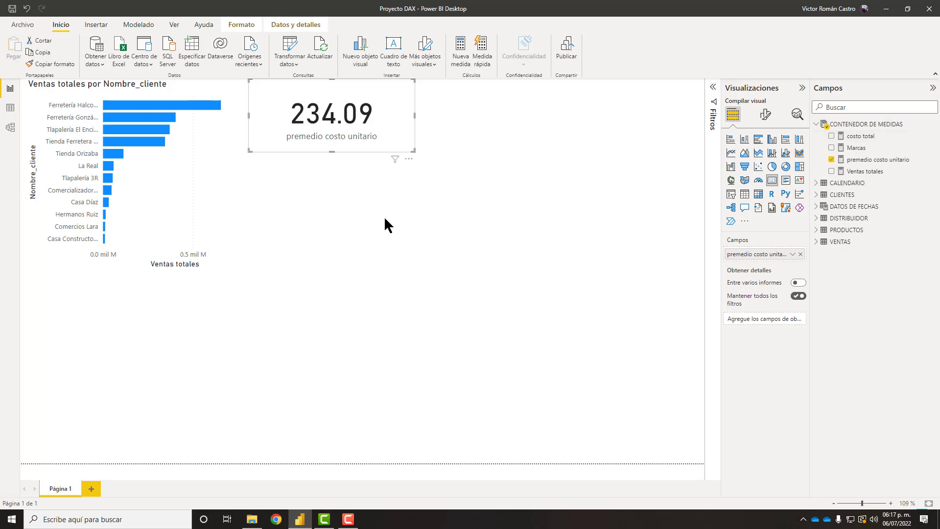
pyautogui.click(331, 199)
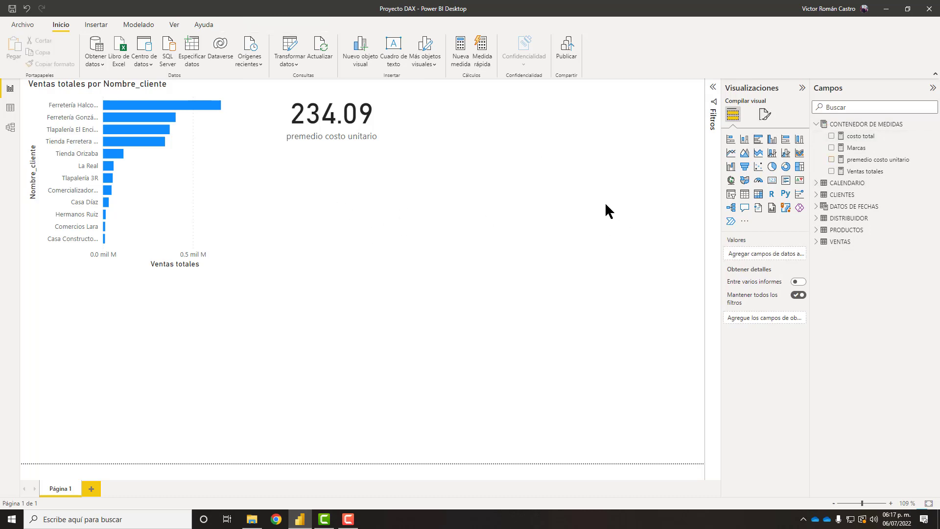